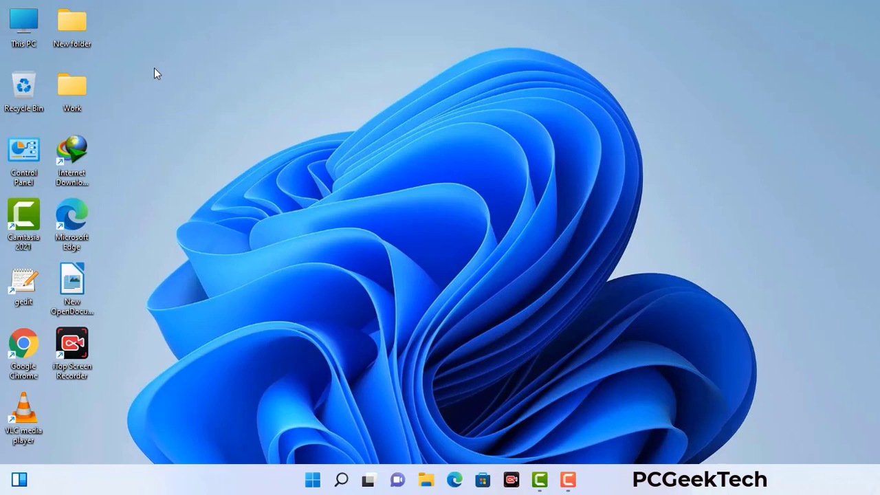
# Launch System Configuration by running msconfig from the Run prompt.
pyautogui.press('super+r')
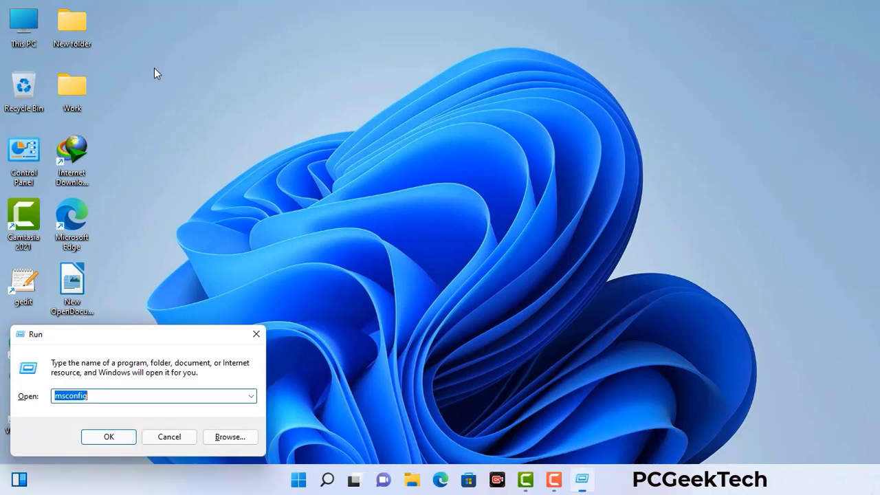
pyautogui.moveTo(147, 334); pyautogui.dragTo(386, 109)
pyautogui.click(350, 172)
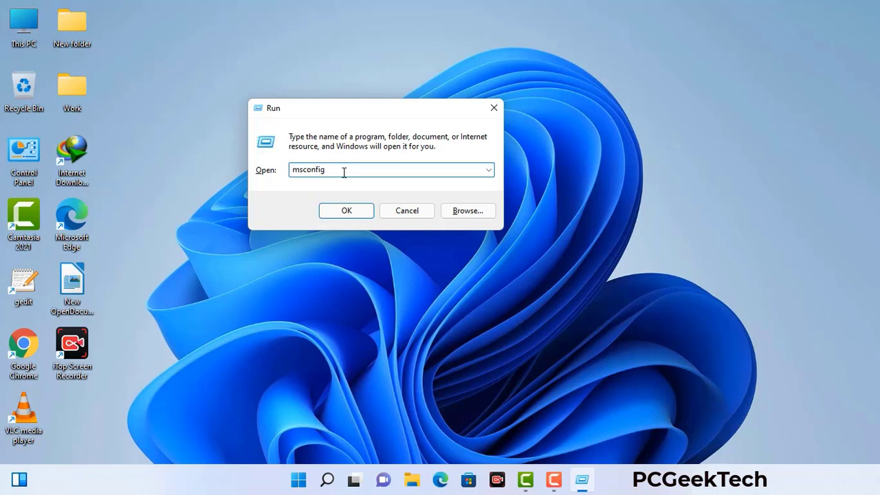
pyautogui.click(339, 215)
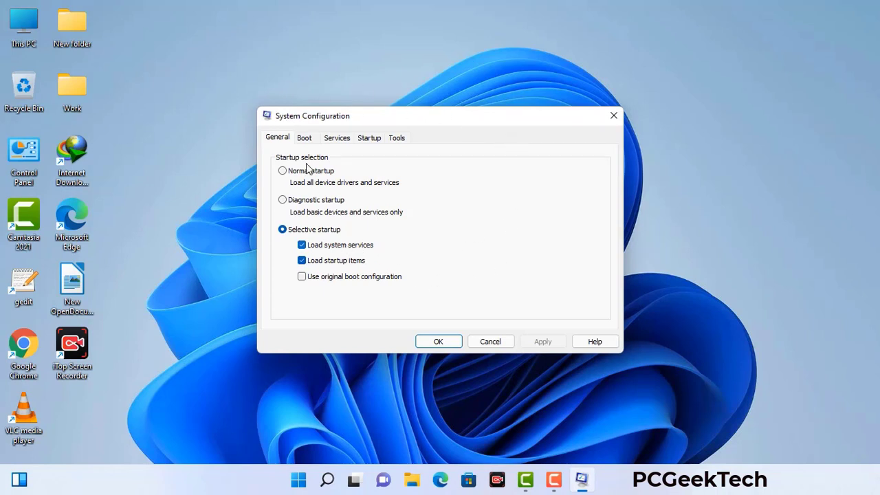
# Enable Safe boot with Network on the Boot tab, apply it, and restart into Safe Mode.
pyautogui.click(306, 139)
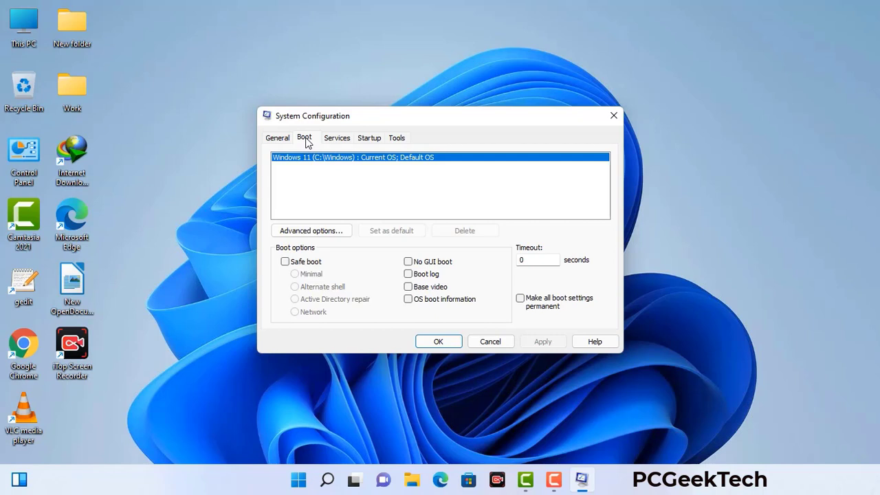
pyautogui.click(284, 262)
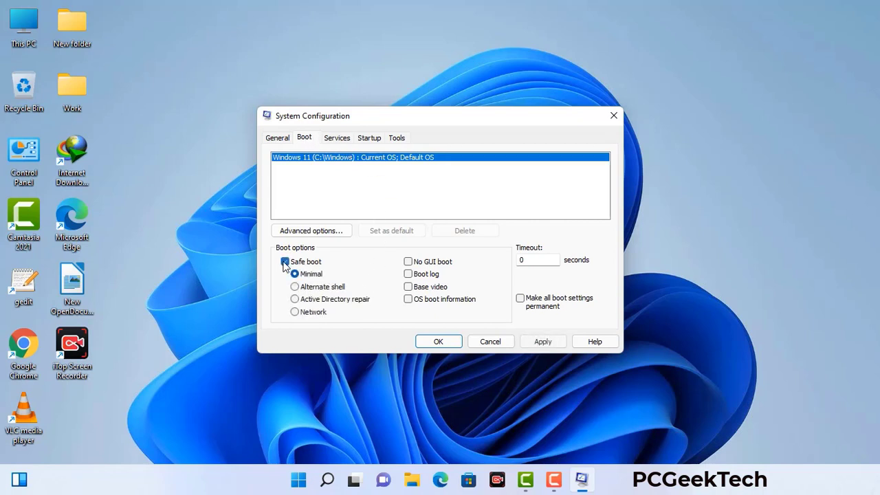
pyautogui.click(315, 317)
pyautogui.click(542, 343)
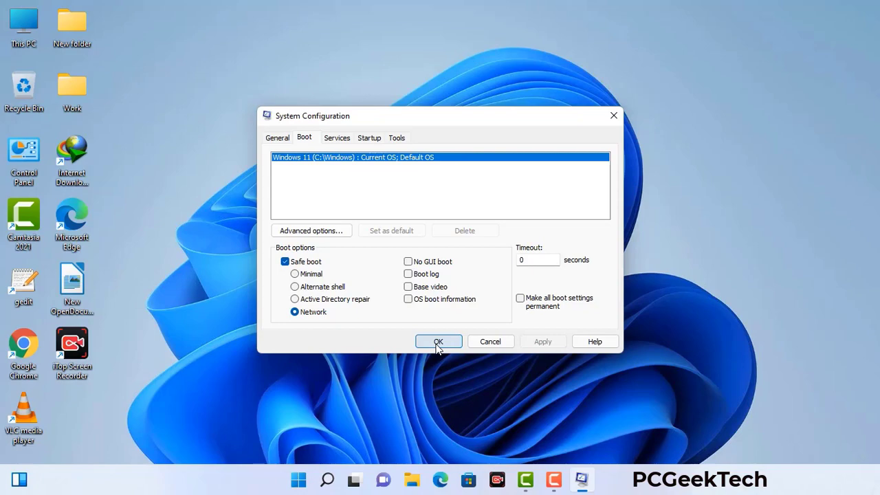
pyautogui.click(438, 342)
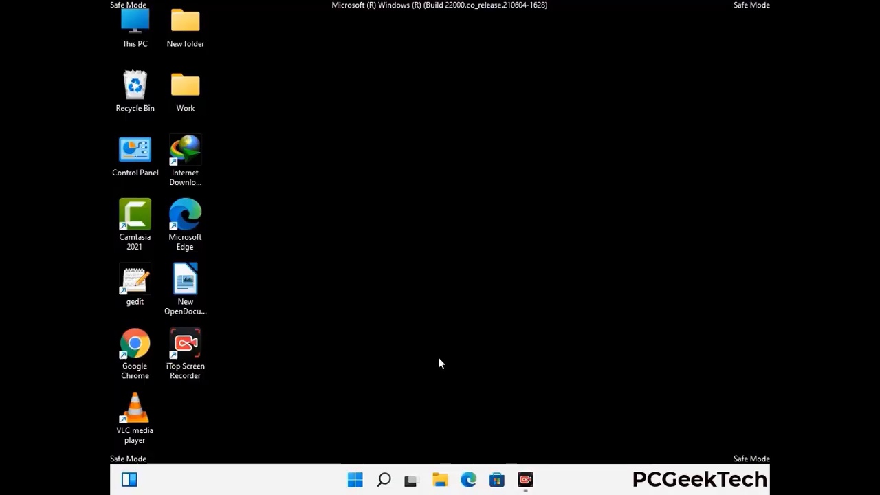
# In Control Panel's File Explorer Options, turn on Show hidden files, folders, and drives and apply it.
pyautogui.doubleClick(135, 165)
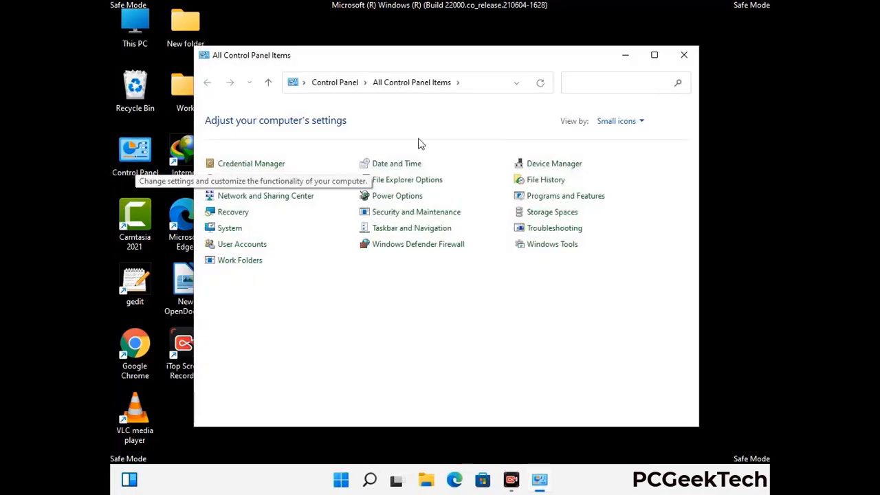
pyautogui.click(424, 183)
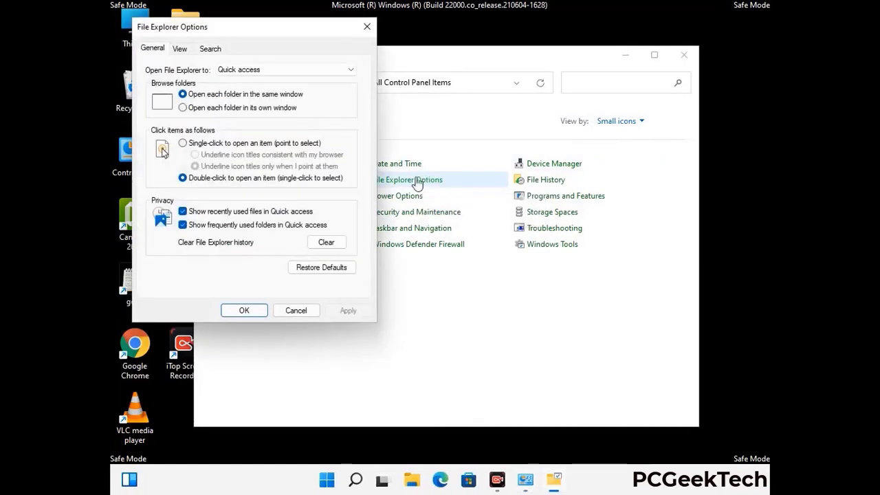
pyautogui.click(180, 49)
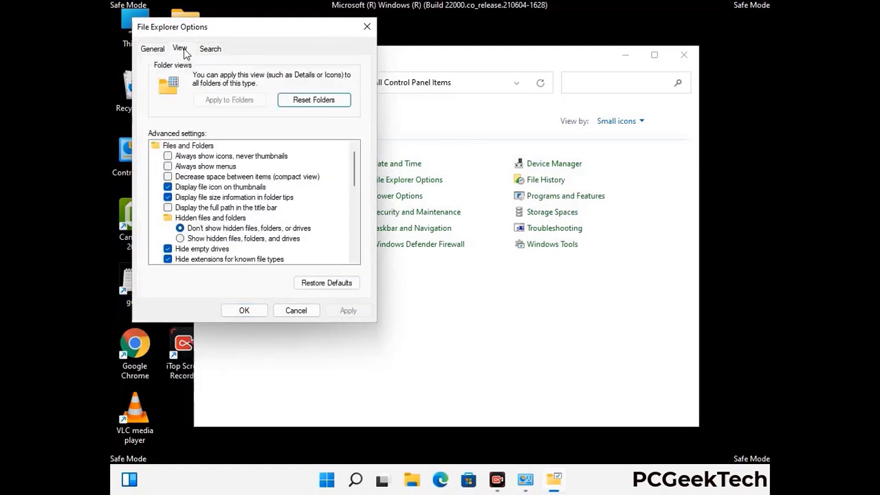
pyautogui.click(186, 240)
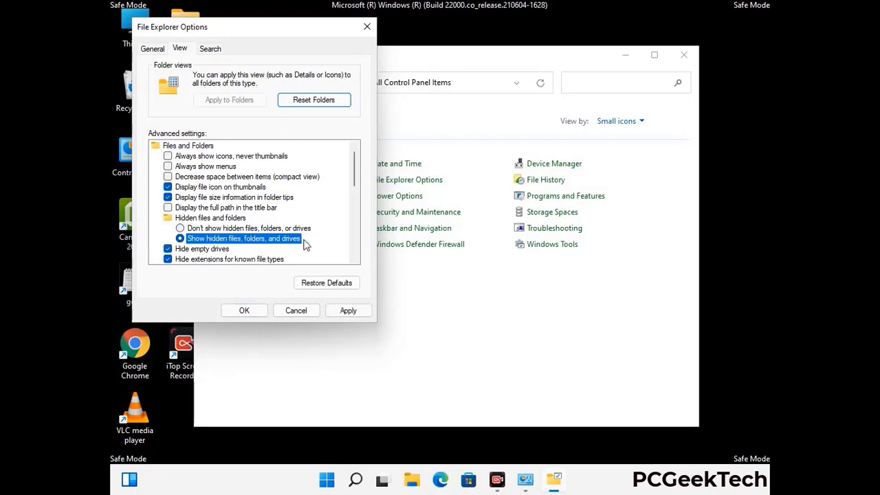
pyautogui.click(346, 310)
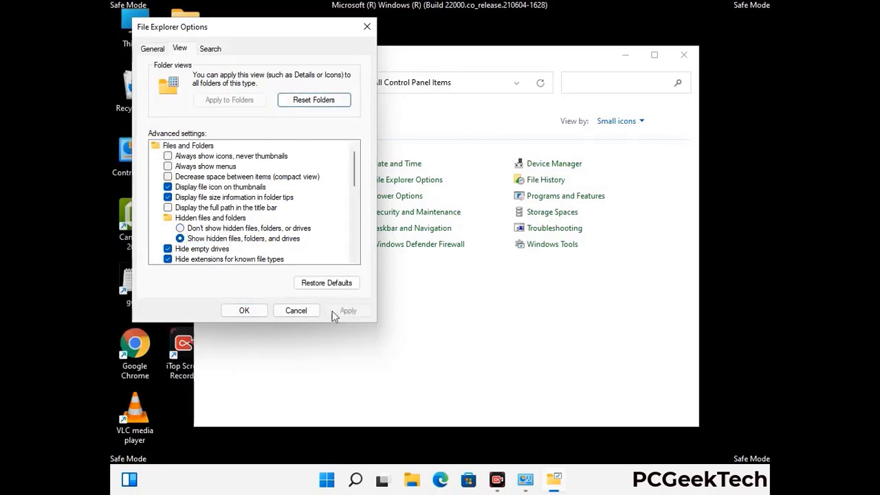
pyautogui.click(231, 311)
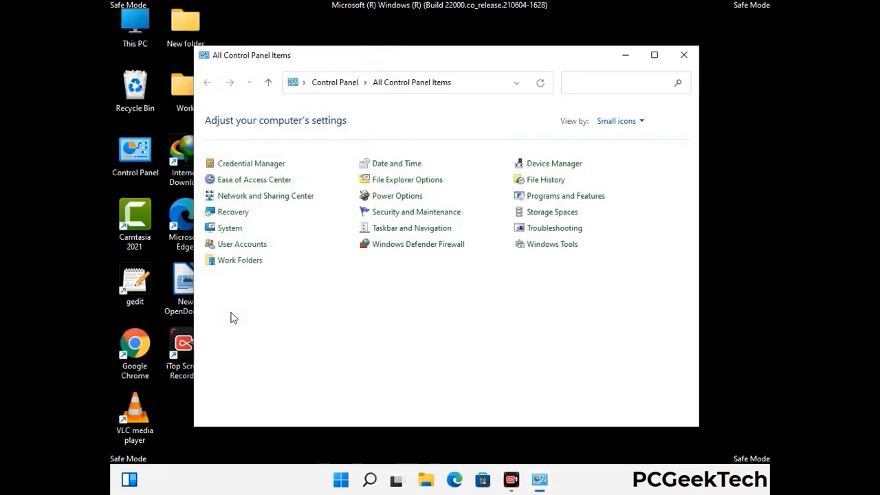
# Close Control Panel and open the Windows folder on Local Disk (C:).
pyautogui.click(684, 55)
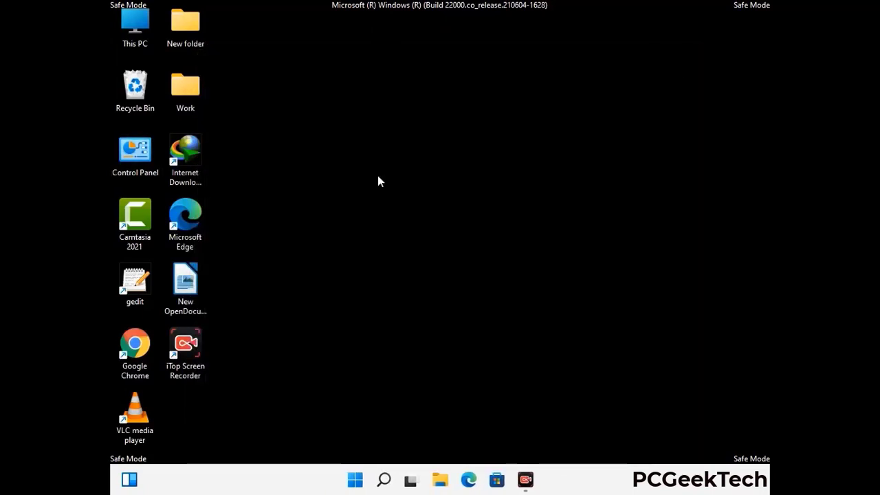
pyautogui.doubleClick(130, 43)
pyautogui.doubleClick(385, 301)
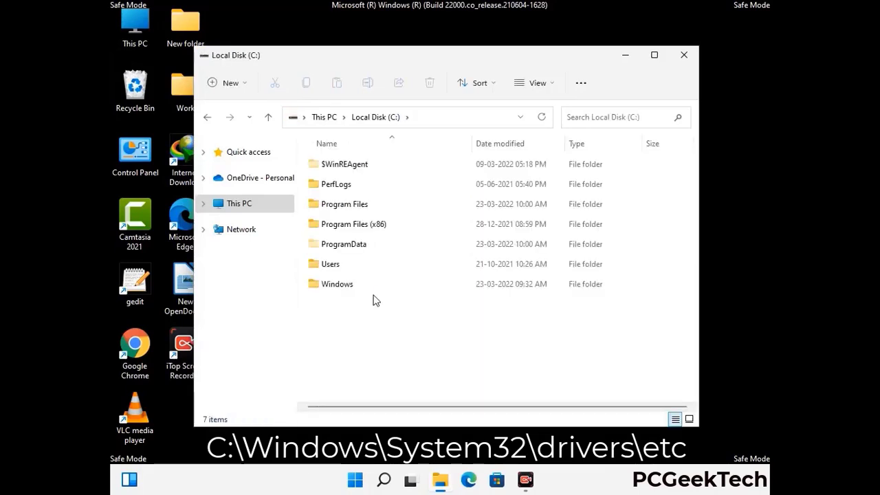
pyautogui.doubleClick(331, 285)
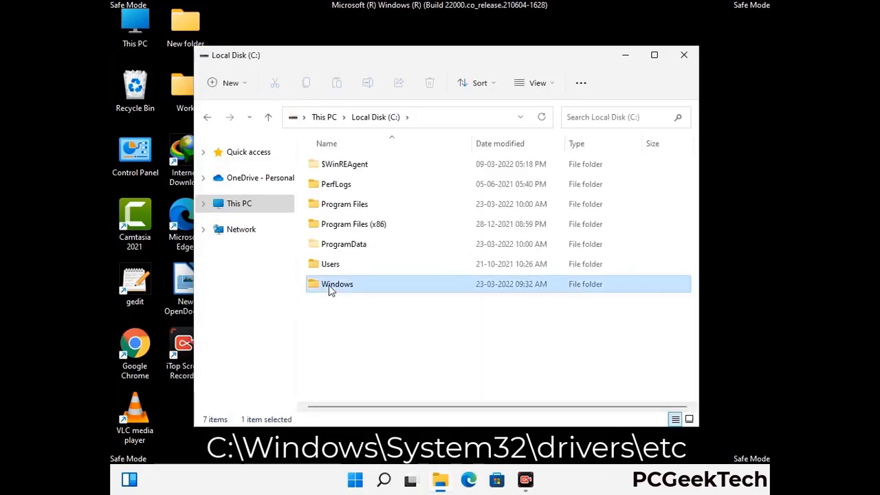
# Browse into System32\drivers\etc and select the hosts file.
pyautogui.scroll(-5, 440, 292)
pyautogui.scroll(-12, 435, 297)
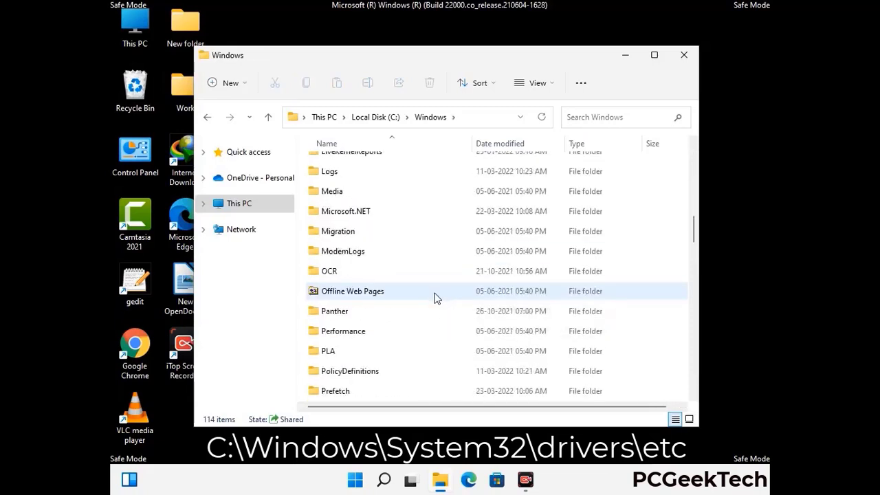
pyautogui.scroll(-3, 415, 293)
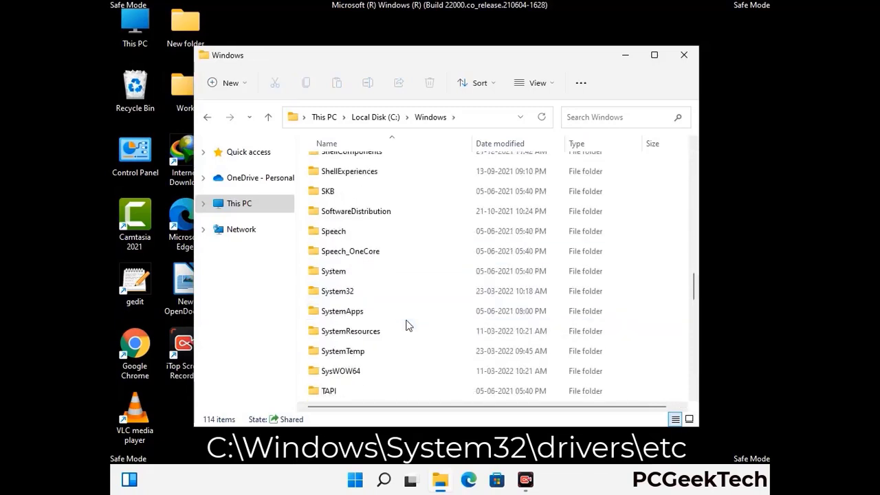
pyautogui.doubleClick(334, 291)
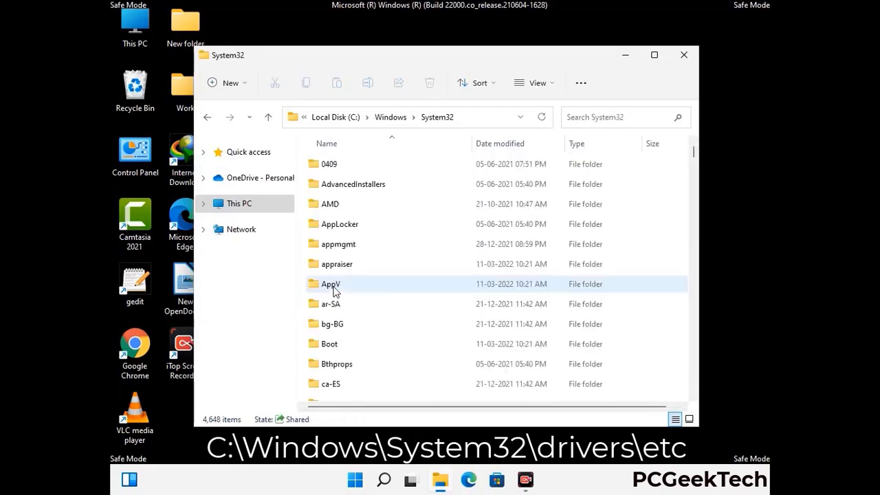
pyautogui.scroll(-4, 378, 296)
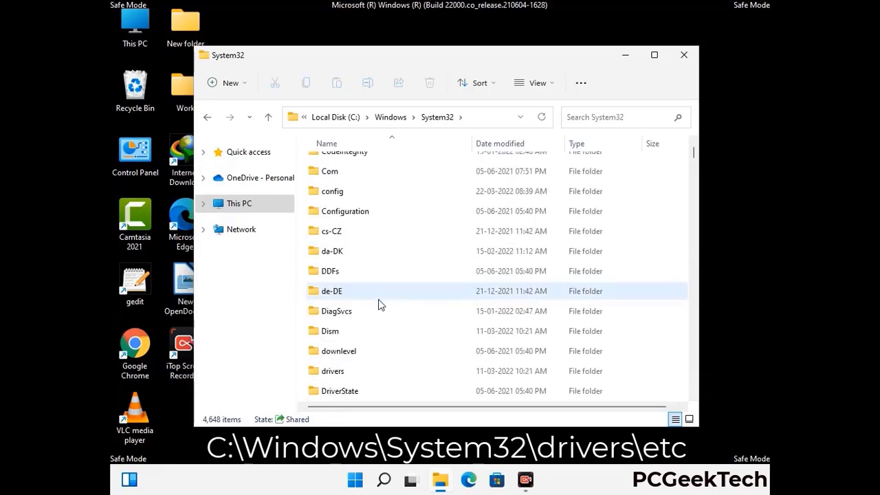
pyautogui.doubleClick(341, 373)
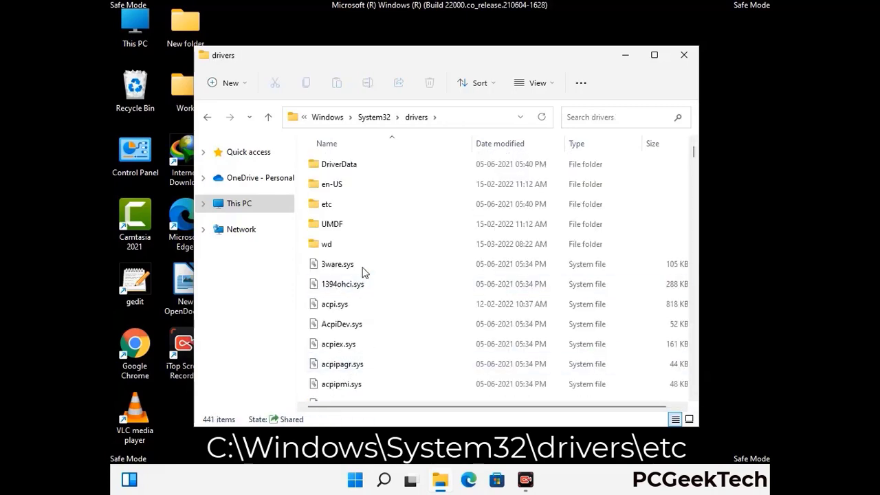
pyautogui.doubleClick(327, 205)
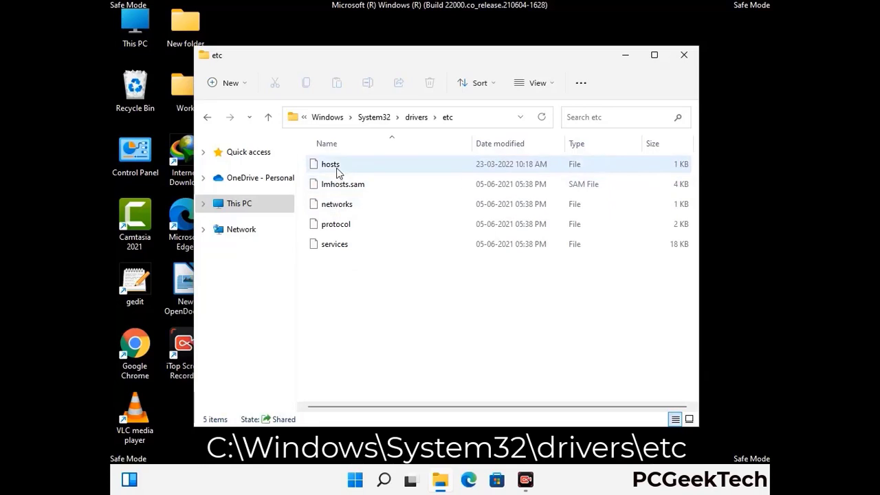
pyautogui.click(338, 172)
# Open the hosts file in Notepad, add a new line after the last localhost entry, and save.
pyautogui.doubleClick(337, 174)
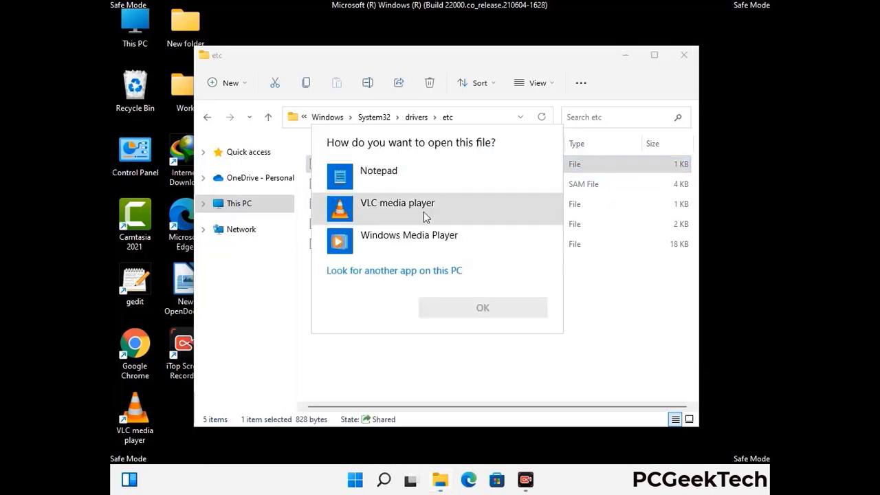
pyautogui.click(391, 176)
pyautogui.click(483, 309)
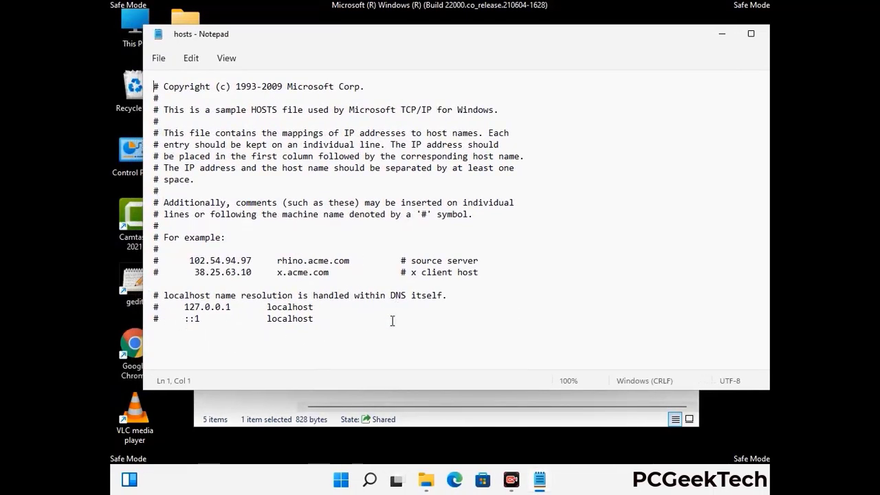
pyautogui.click(328, 320)
pyautogui.press('Return')
pyautogui.press('Return')
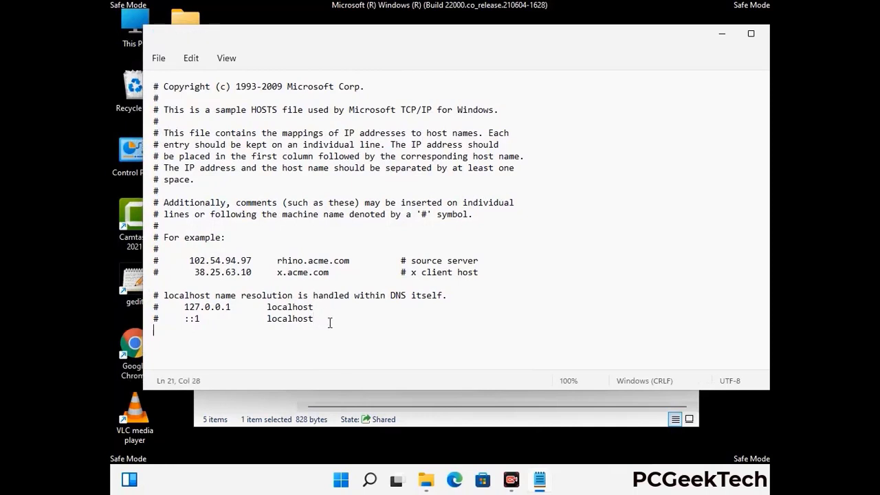
pyautogui.scroll(-1, 337, 206)
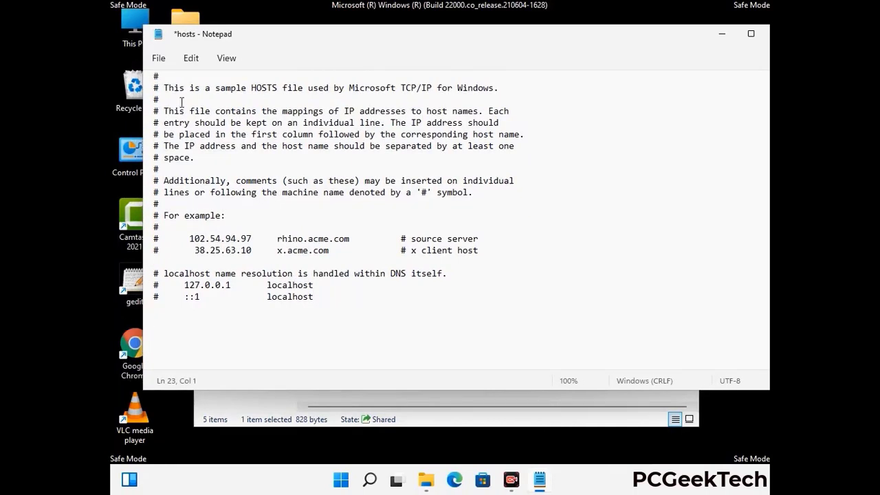
pyautogui.click(158, 59)
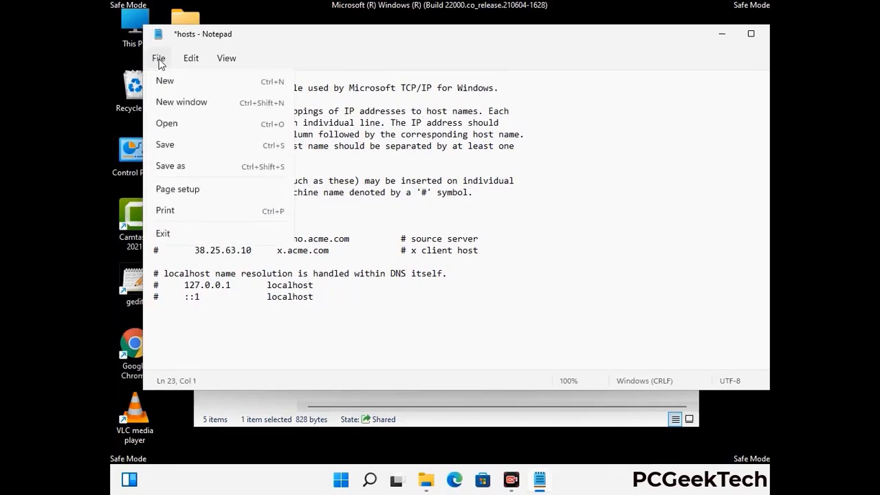
pyautogui.click(165, 145)
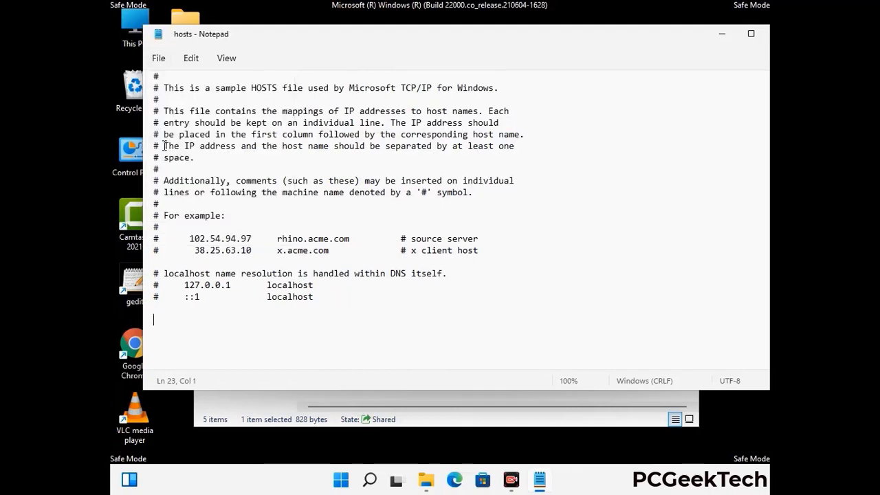
# Close Notepad and the etc folder window.
pyautogui.moveTo(651, 39); pyautogui.dragTo(550, 40)
pyautogui.click(679, 36)
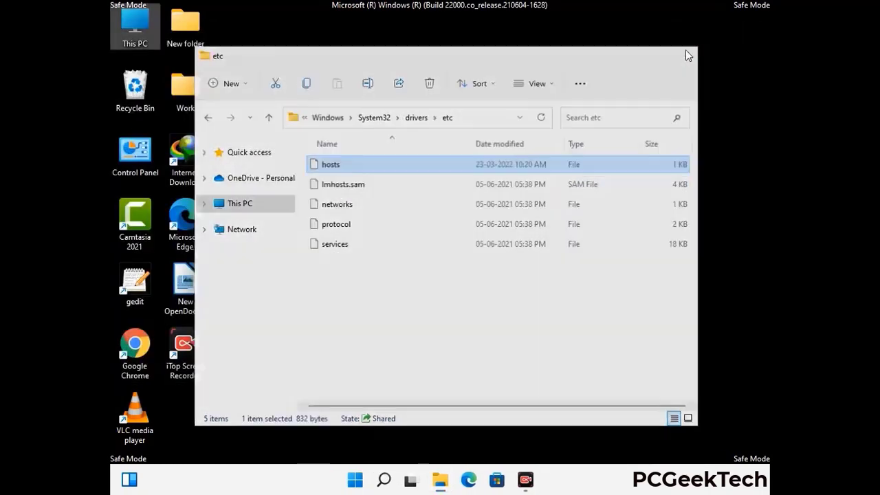
pyautogui.click(685, 50)
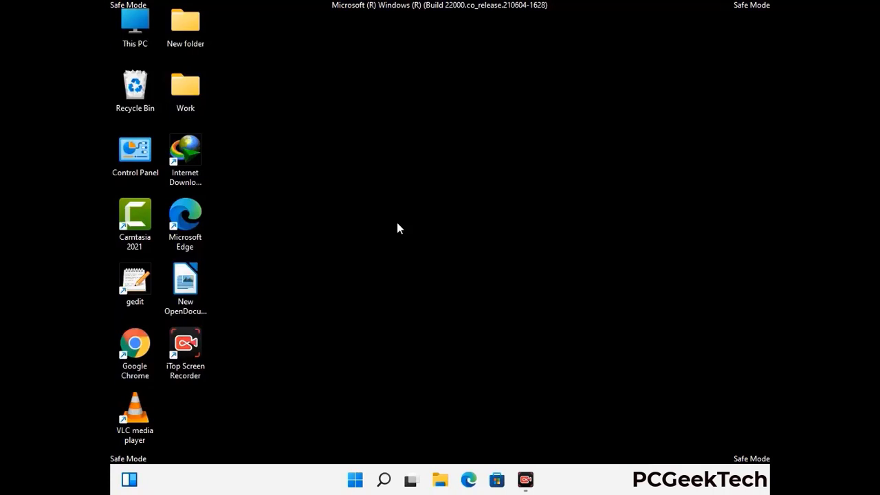
# Open the AppData\Roaming folder by running %appdata% from the Run box.
pyautogui.press('super+r')
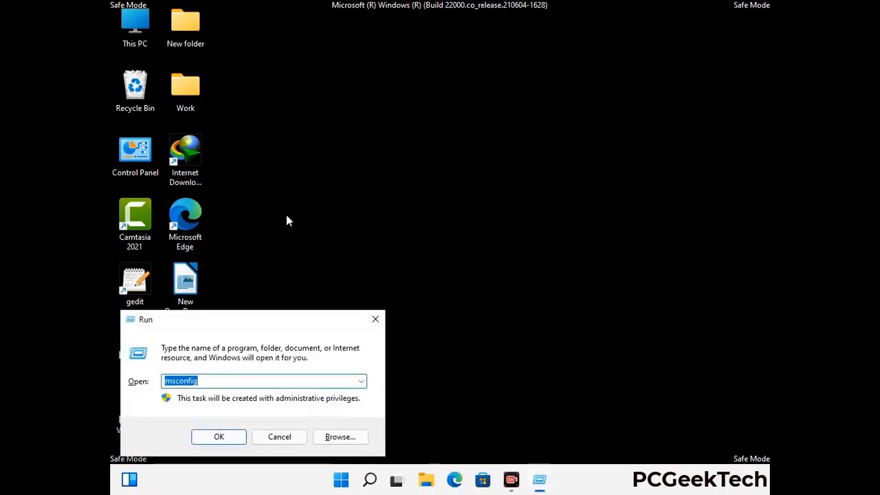
pyautogui.moveTo(253, 318); pyautogui.dragTo(410, 137)
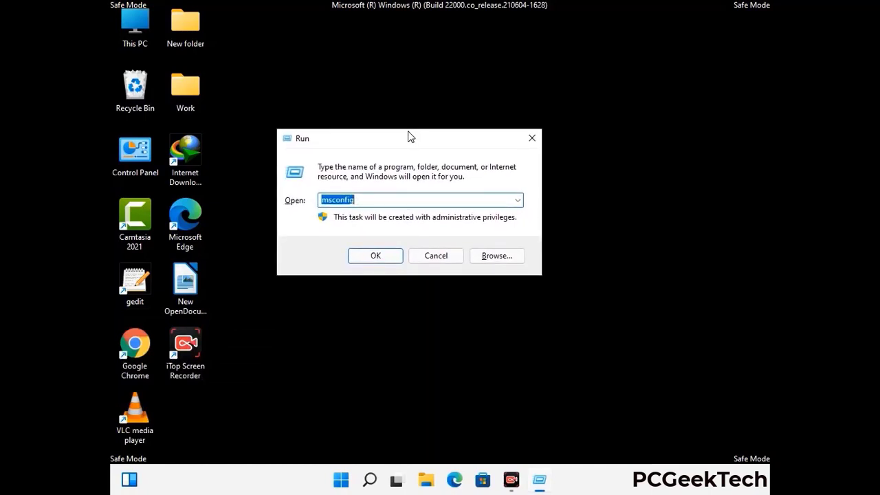
pyautogui.write('%')
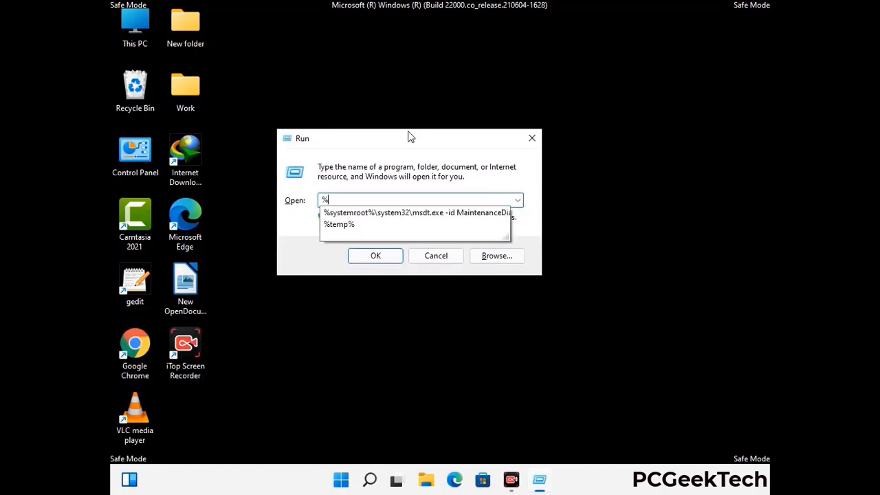
pyautogui.write('appd')
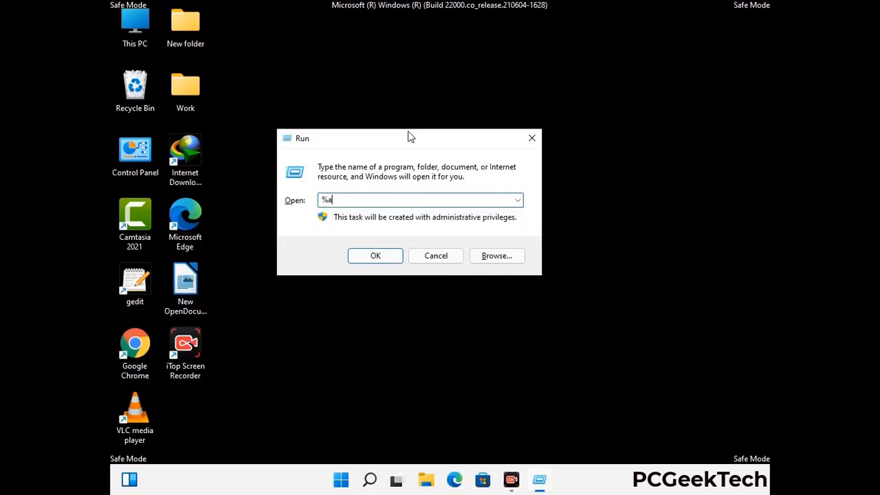
pyautogui.write('ata%')
pyautogui.press('Return')
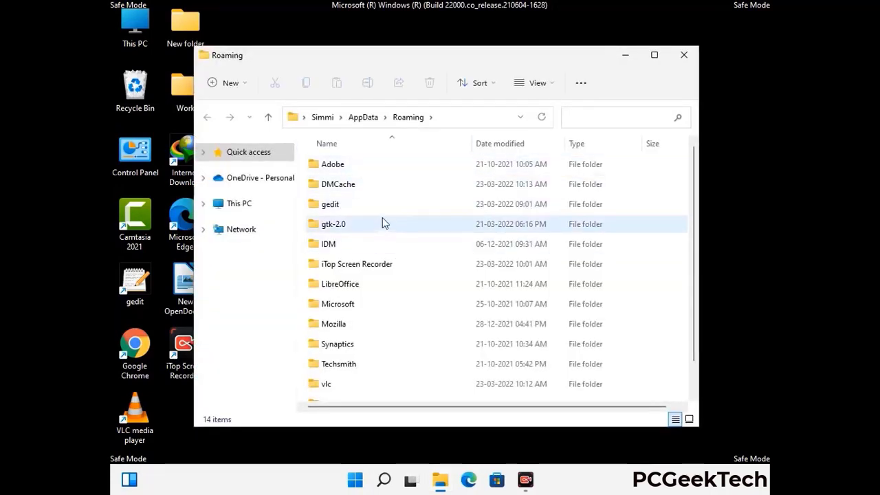
# Delete the Zoom folder from Roaming and close the window.
pyautogui.scroll(-2, 411, 251)
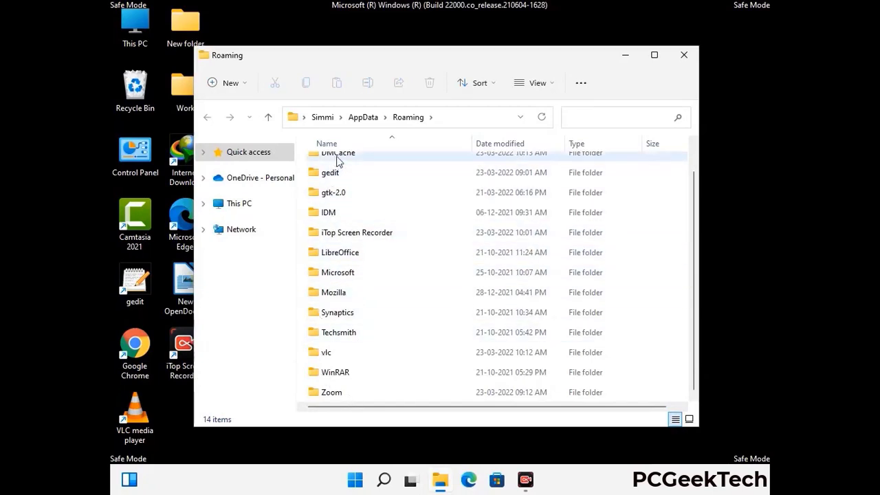
pyautogui.scroll(2, 363, 244)
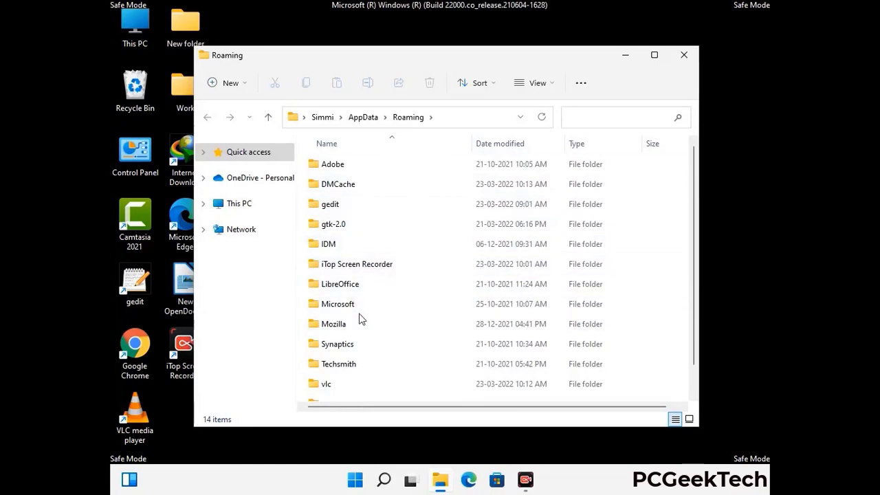
pyautogui.scroll(-2, 359, 315)
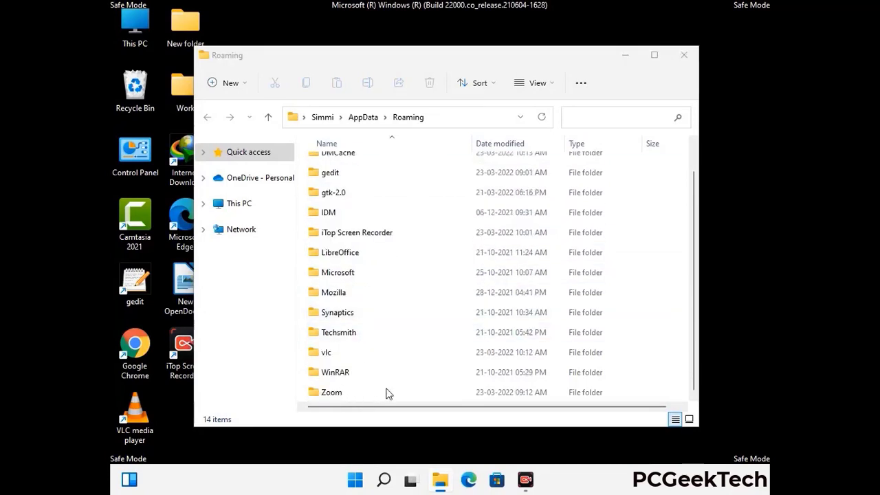
pyautogui.click(492, 390)
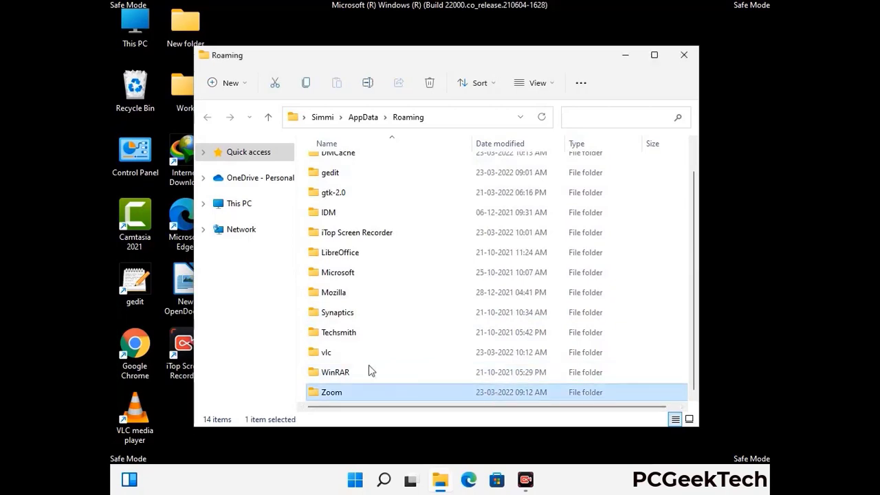
pyautogui.click(430, 83)
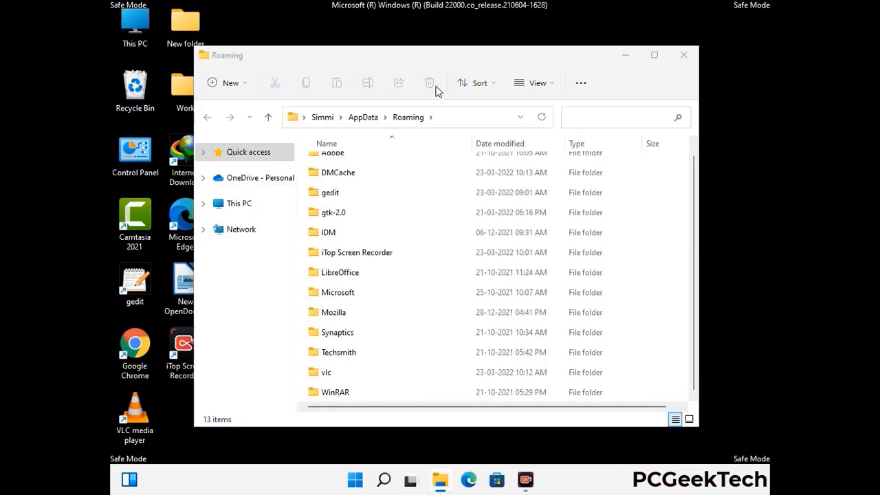
pyautogui.click(683, 57)
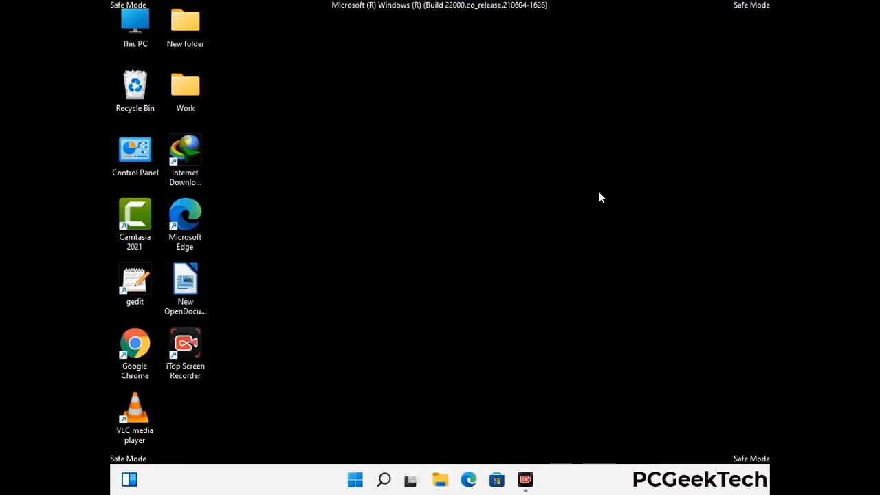
# Run %LocalAppData% to open the AppData\Local folder with 23 items.
pyautogui.press('super+r')
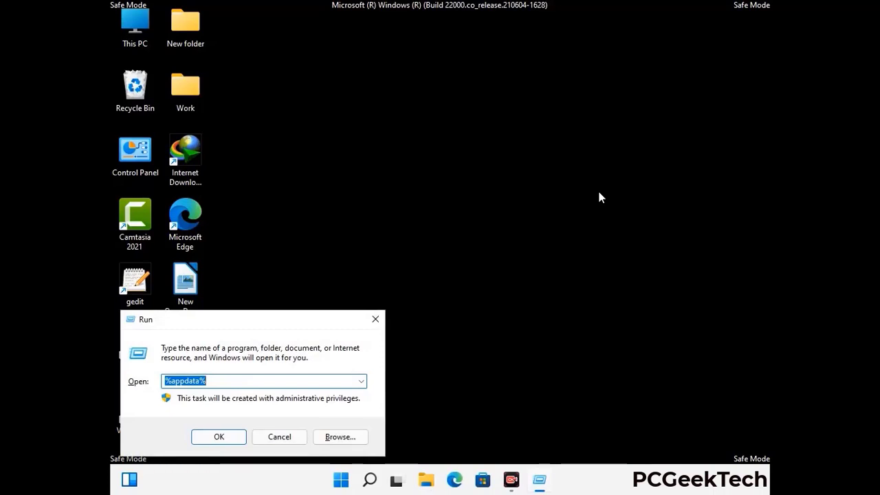
pyautogui.moveTo(276, 326); pyautogui.dragTo(461, 178)
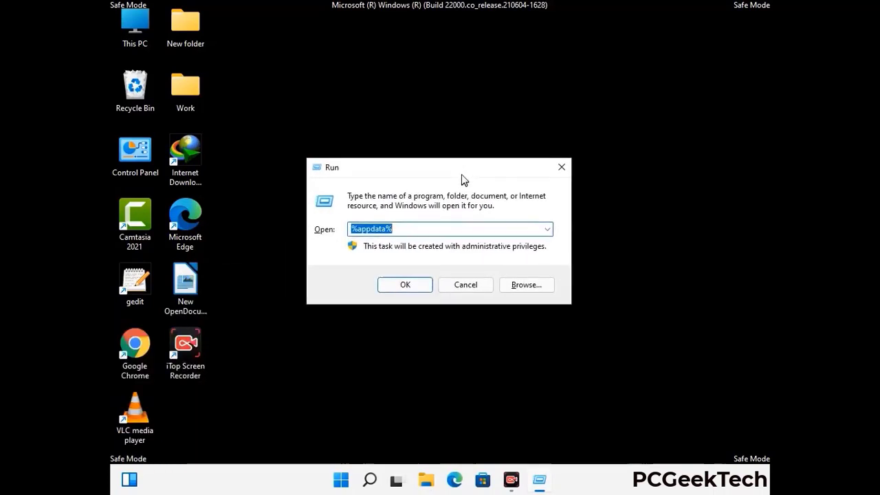
pyautogui.write('%Local')
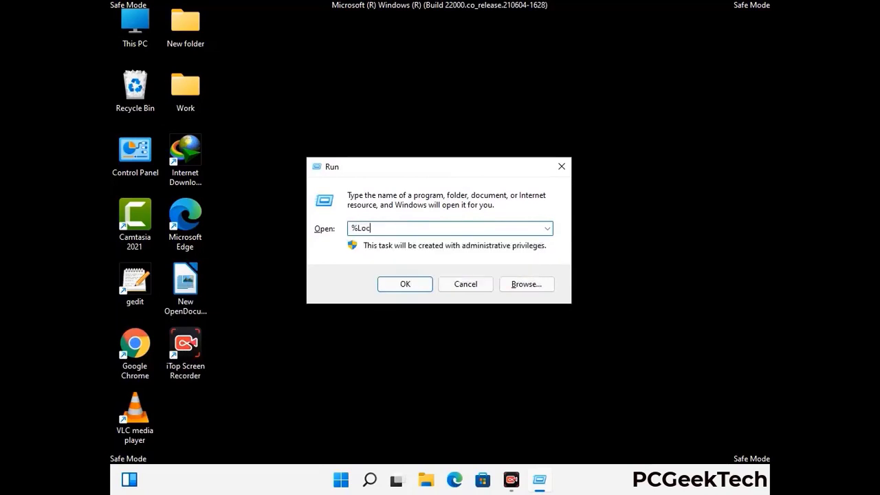
pyautogui.write('AppData%')
pyautogui.press('Return')
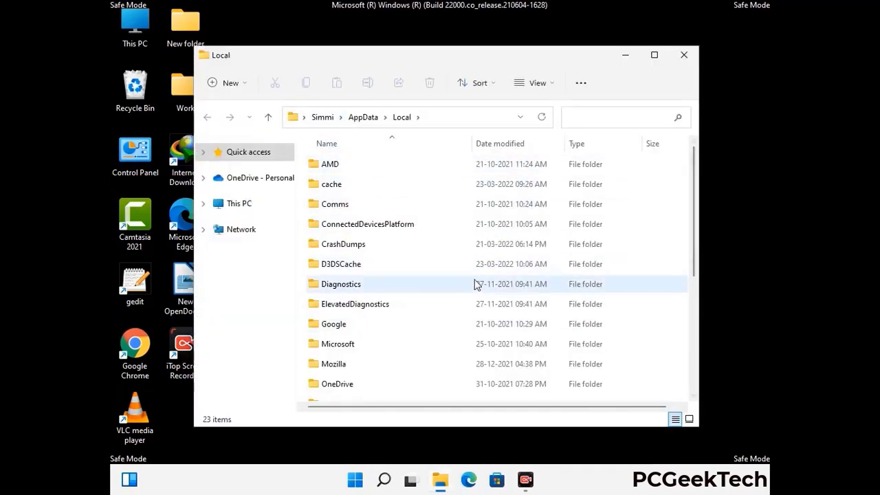
# Delete the Mozilla folder from AppData\Local, leaving 22 items.
pyautogui.scroll(-2, 368, 296)
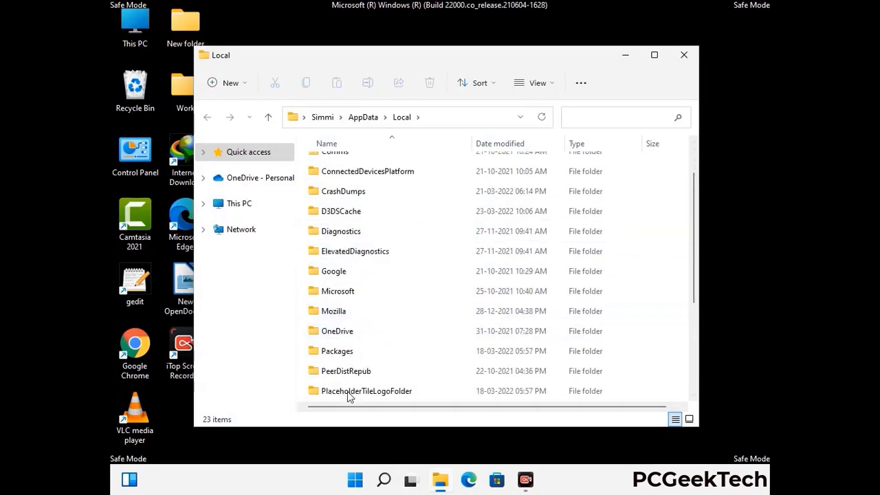
pyautogui.click(345, 315)
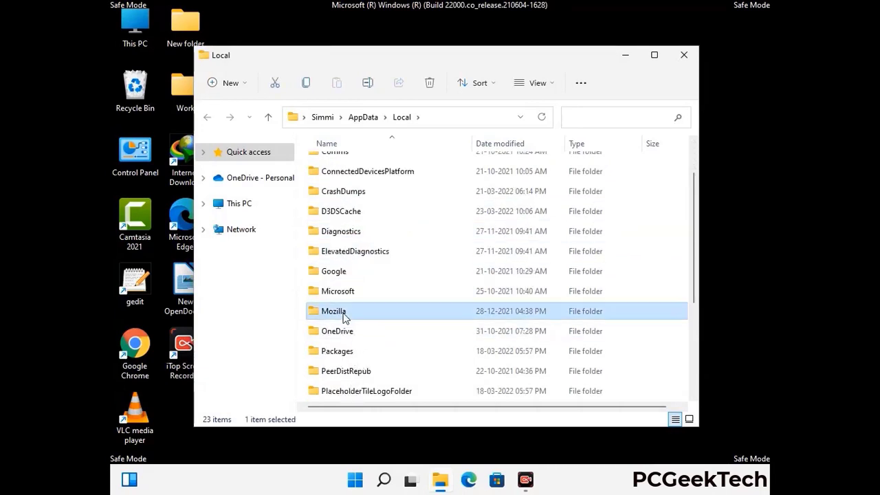
pyautogui.click(428, 90)
pyautogui.click(429, 84)
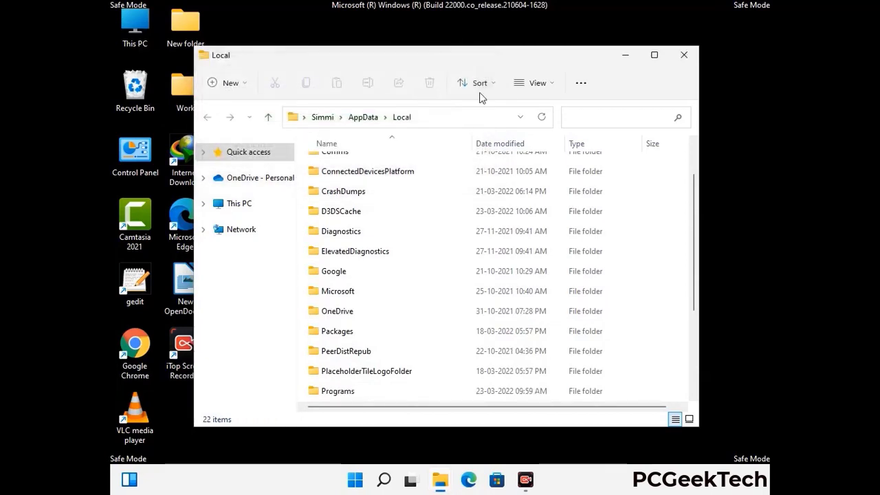
# Close the Local window and open C:\ProgramData by running %ProgramData%.
pyautogui.click(685, 62)
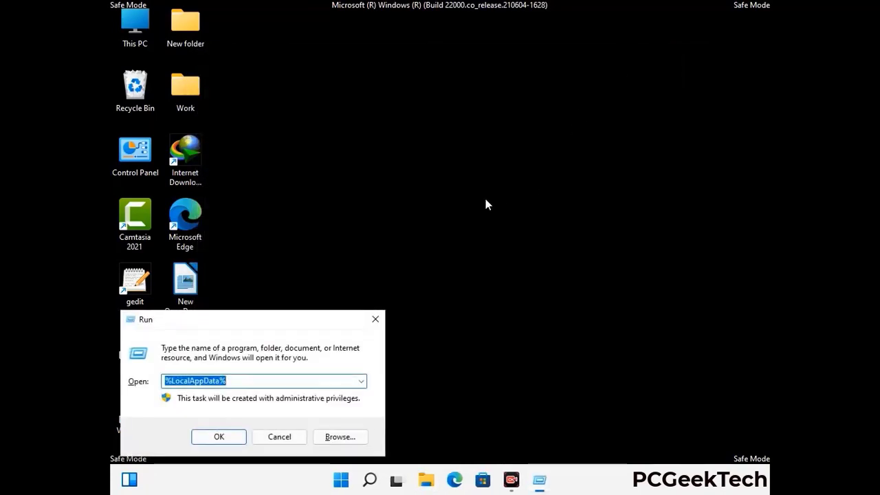
pyautogui.moveTo(222, 325); pyautogui.dragTo(403, 180)
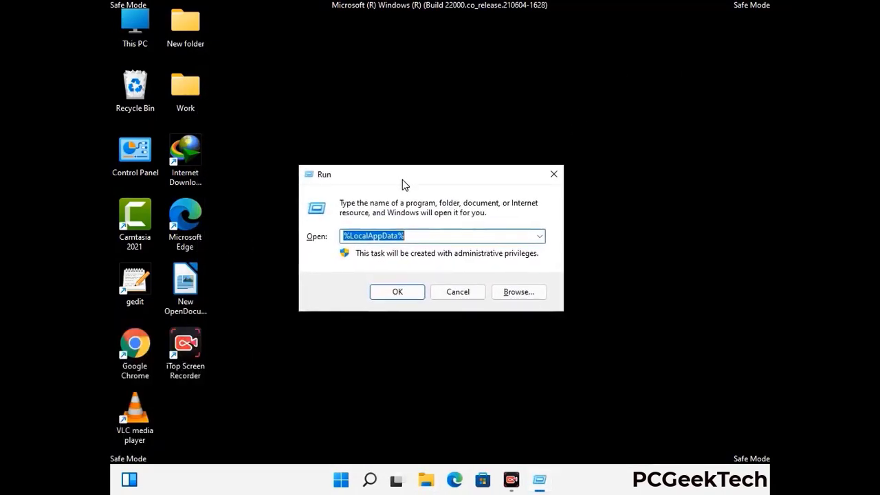
pyautogui.write('%')
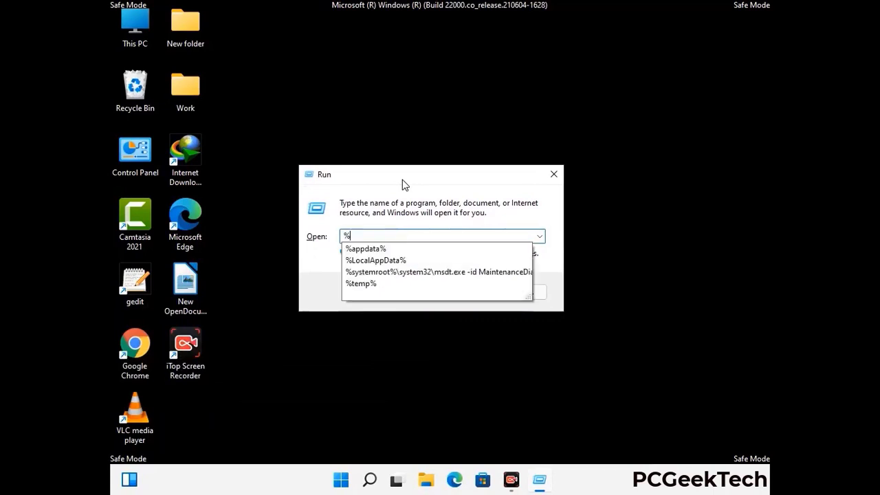
pyautogui.write('Pro')
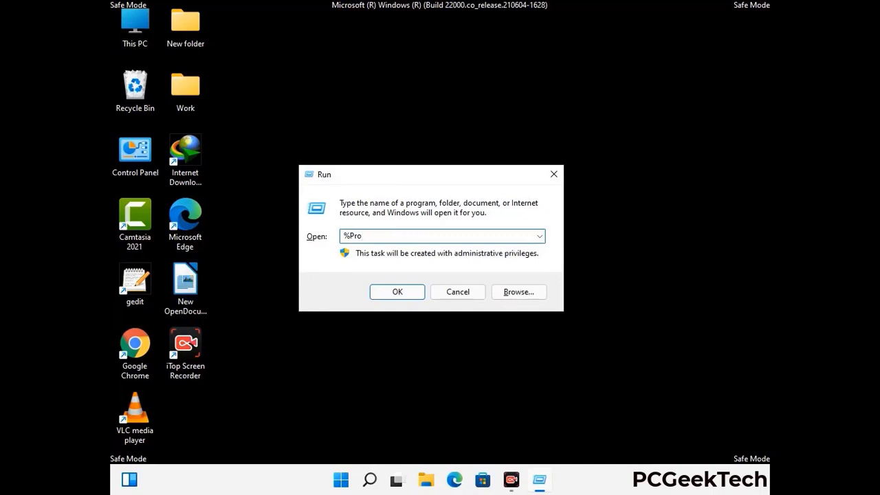
pyautogui.write('gramData%')
pyautogui.press('Return')
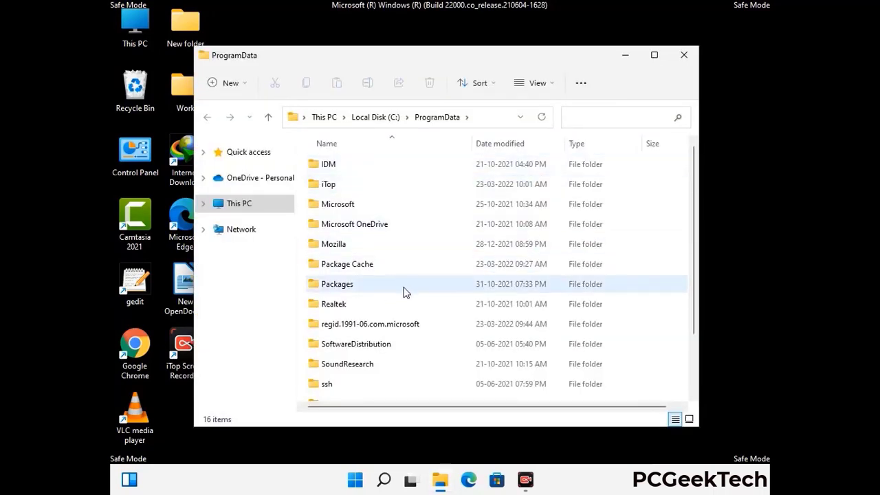
# Delete the Mozilla folder from C:\ProgramData, leaving 15 items, and close the window.
pyautogui.scroll(-2, 404, 291)
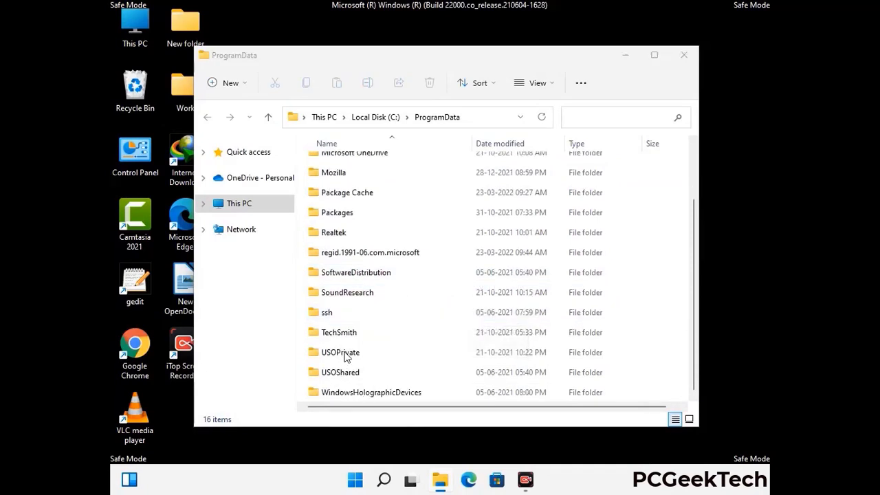
pyautogui.click(346, 174)
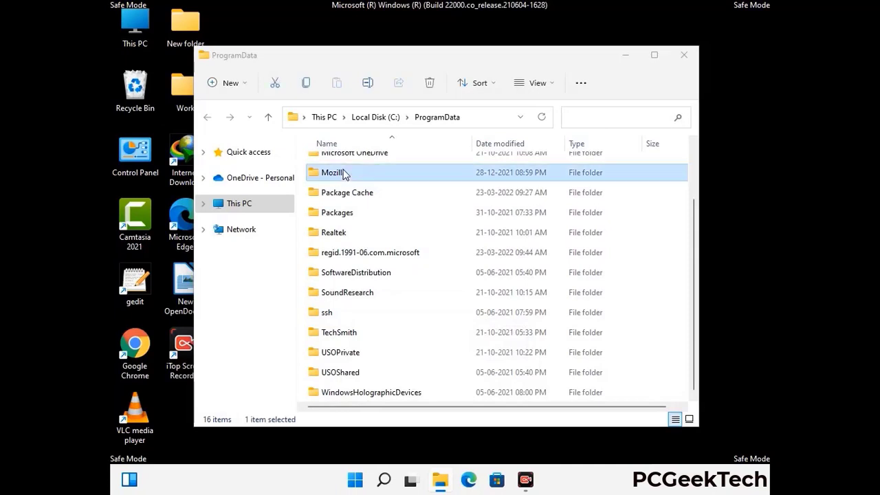
pyautogui.click(434, 87)
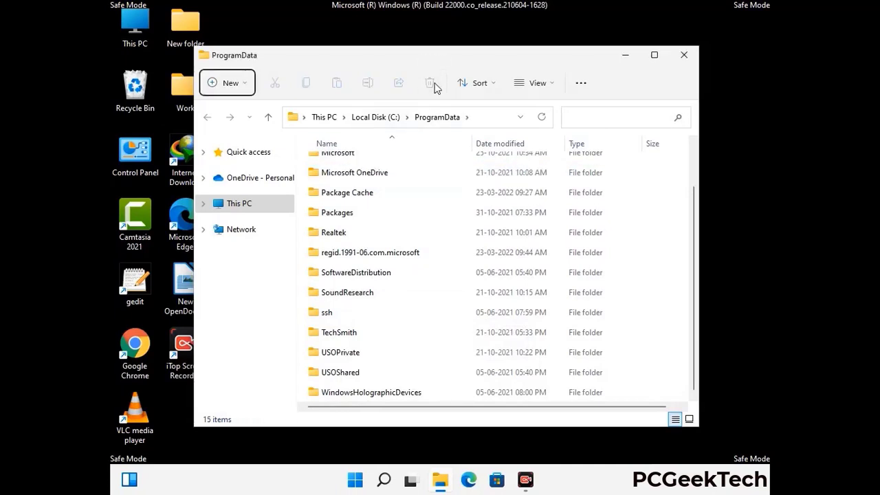
pyautogui.scroll(2, 452, 286)
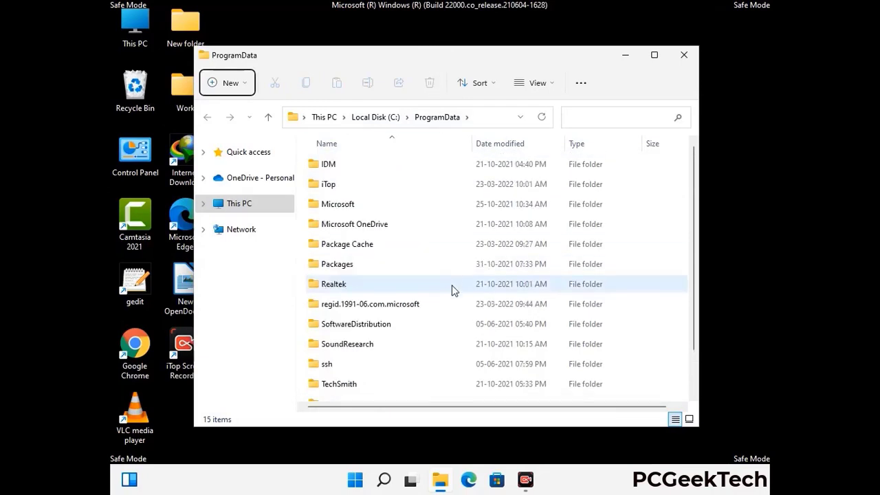
pyautogui.click(687, 54)
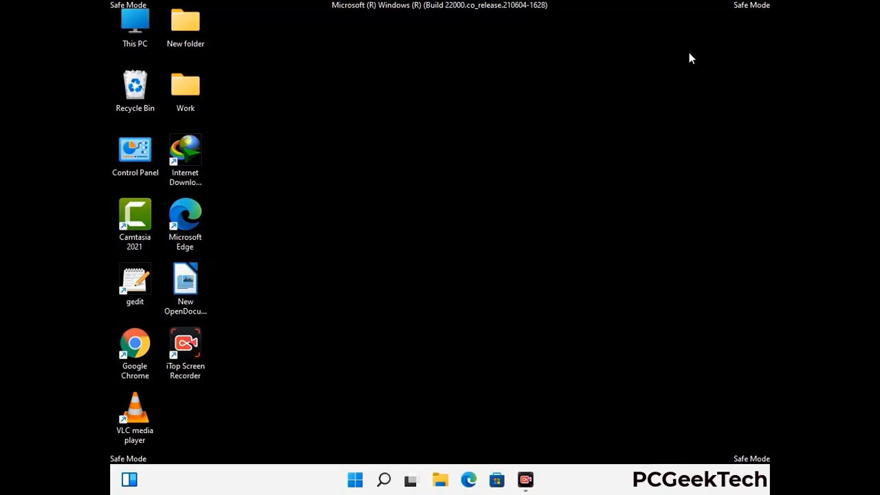
# Run %WinDir% to open the C:\Windows folder with 114 items.
pyautogui.press('super+r')
pyautogui.moveTo(287, 318); pyautogui.dragTo(459, 178)
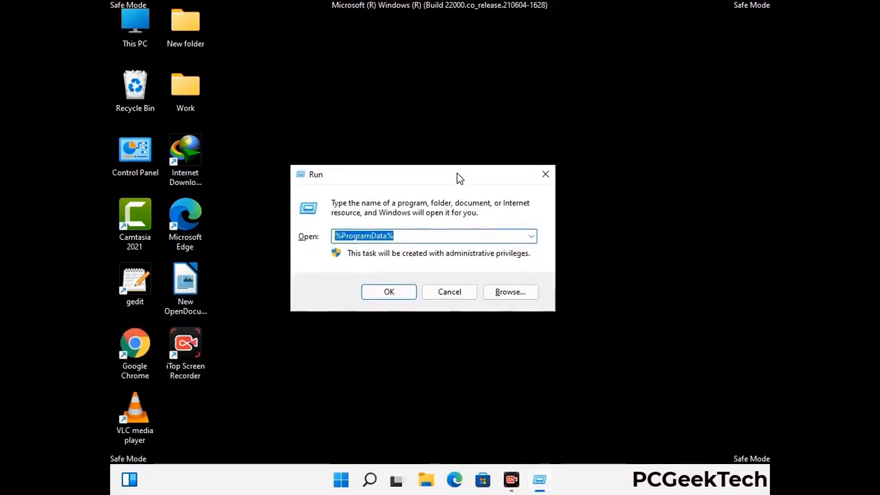
pyautogui.write('%Win')
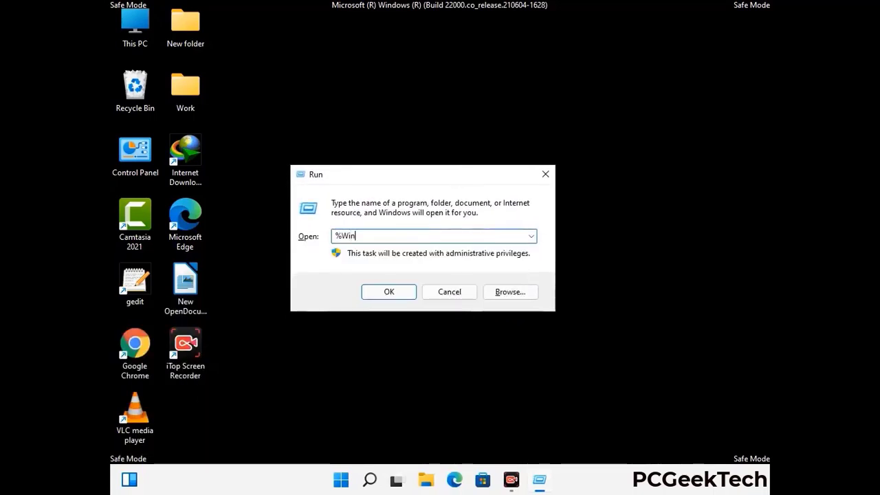
pyautogui.write('Dir%')
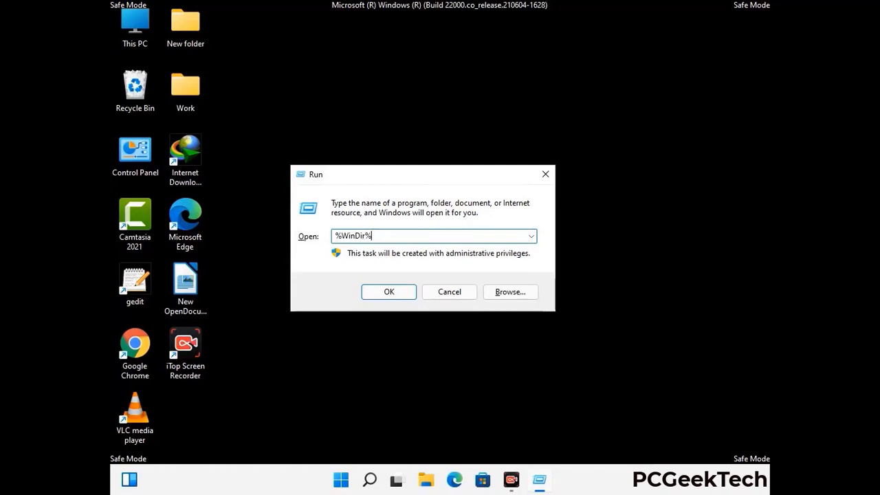
pyautogui.press('Return')
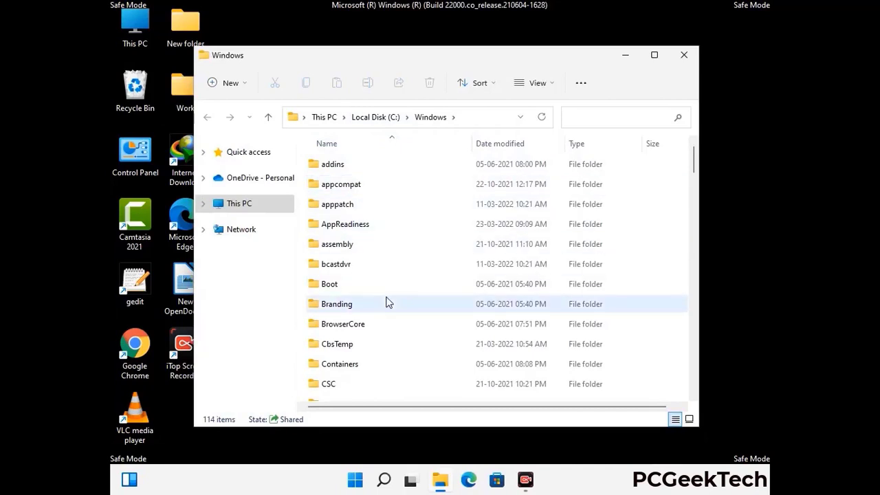
pyautogui.scroll(-1, 387, 303)
pyautogui.scroll(-2, 387, 305)
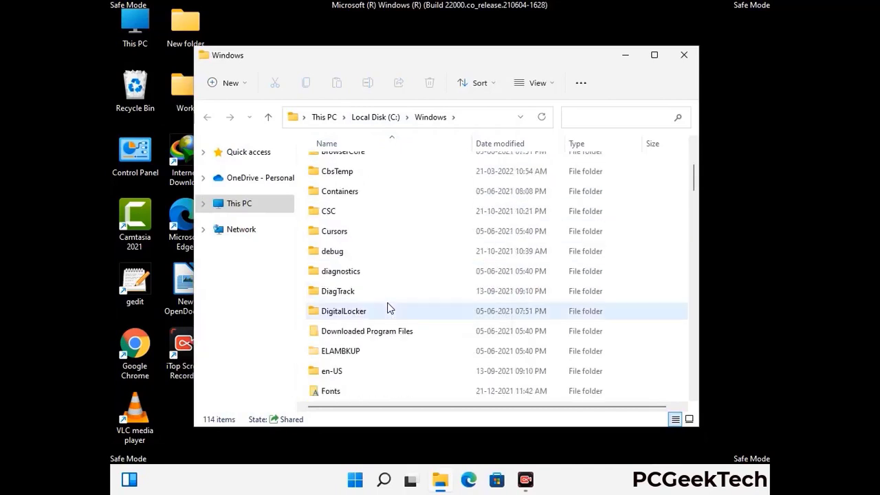
pyautogui.scroll(-1, 388, 309)
pyautogui.scroll(-4, 387, 309)
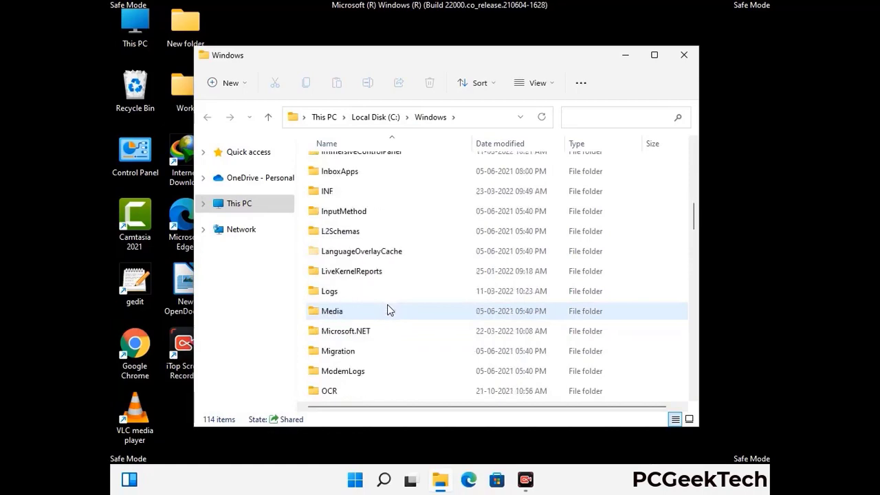
pyautogui.scroll(-1, 388, 311)
pyautogui.scroll(-8, 387, 310)
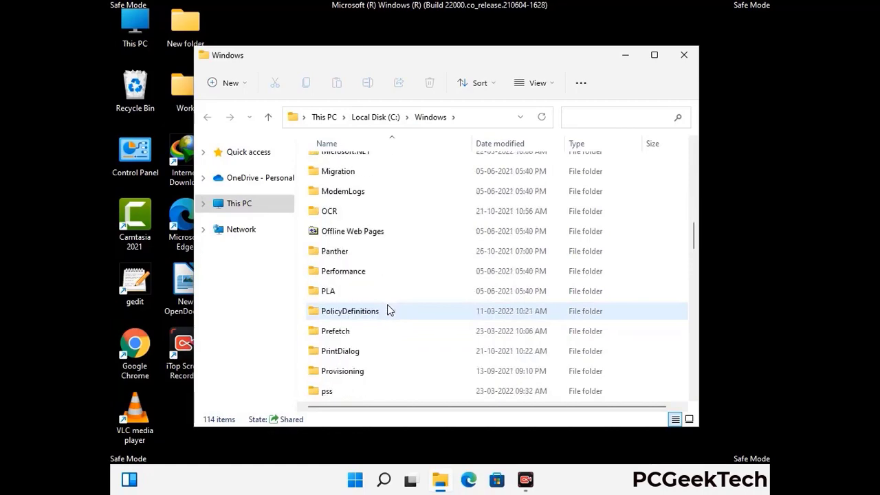
pyautogui.scroll(-6, 387, 311)
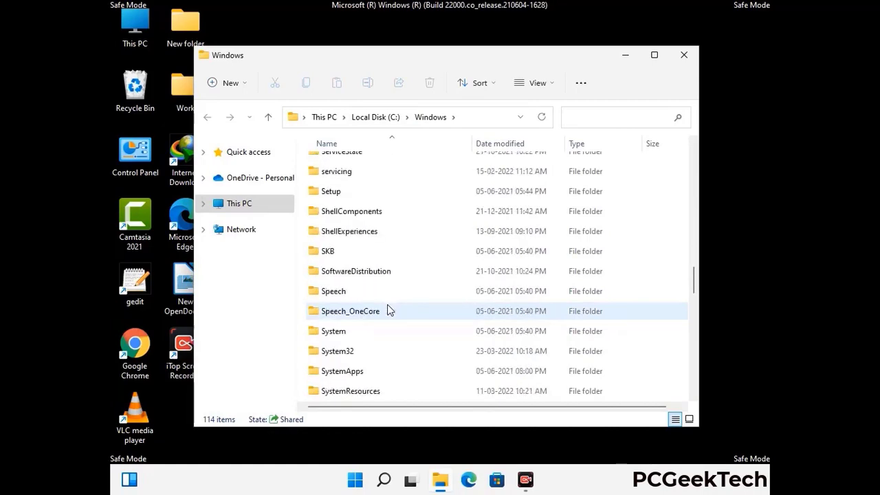
pyautogui.scroll(-2, 387, 311)
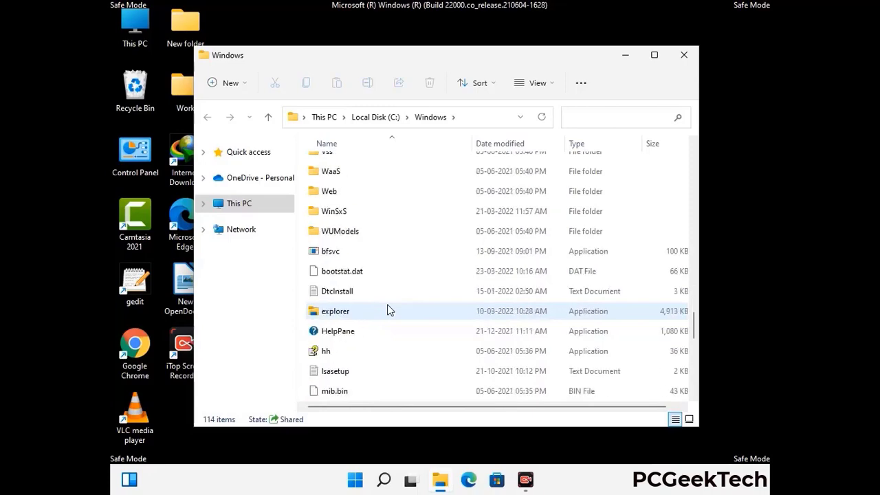
pyautogui.scroll(-8, 387, 311)
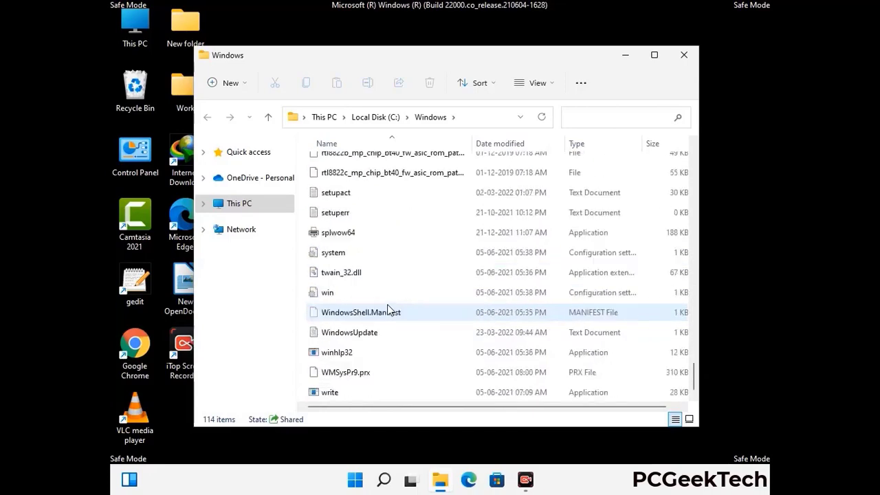
pyautogui.scroll(9, 387, 311)
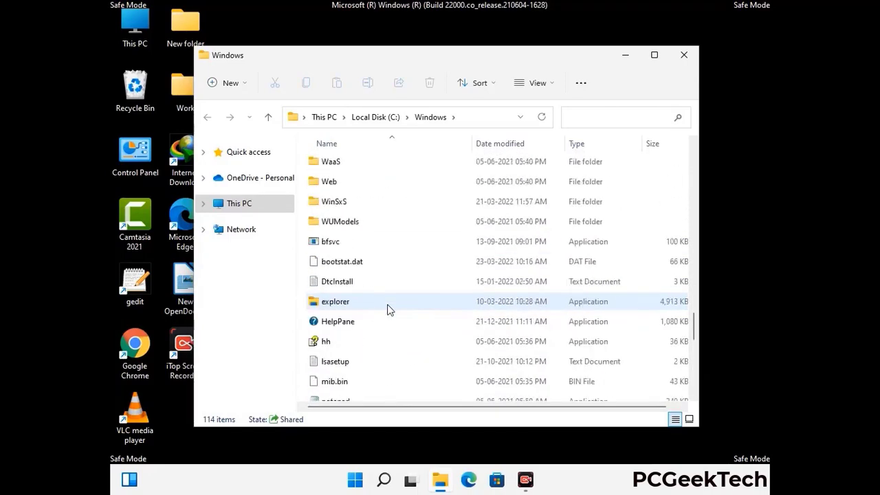
pyautogui.scroll(4, 387, 311)
pyautogui.scroll(3, 387, 310)
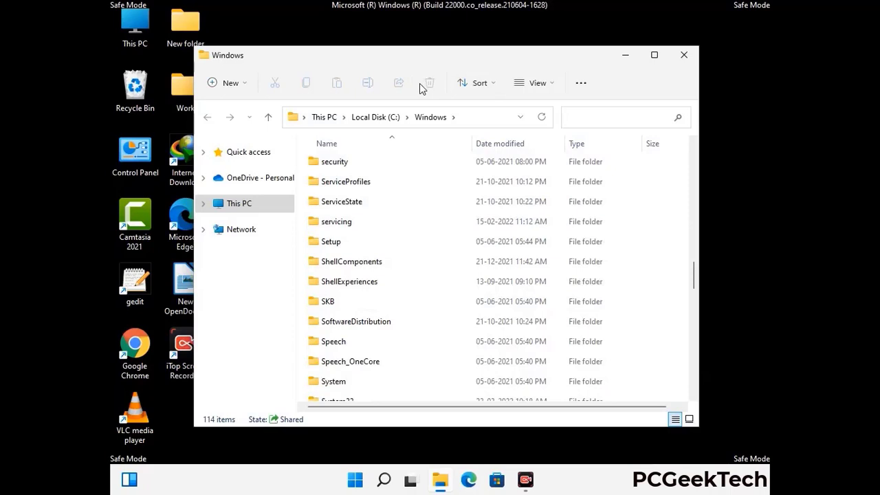
pyautogui.click(687, 55)
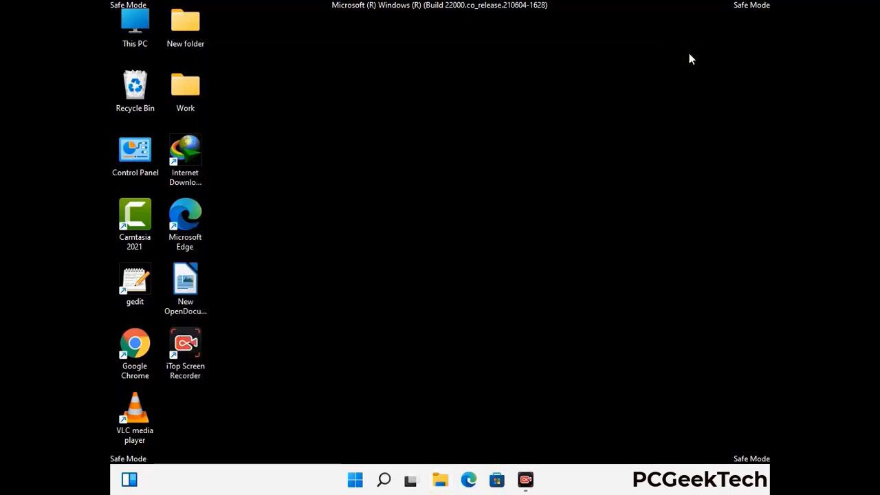
# Open the current user's %temp% folder from the Run box.
pyautogui.press('super+r')
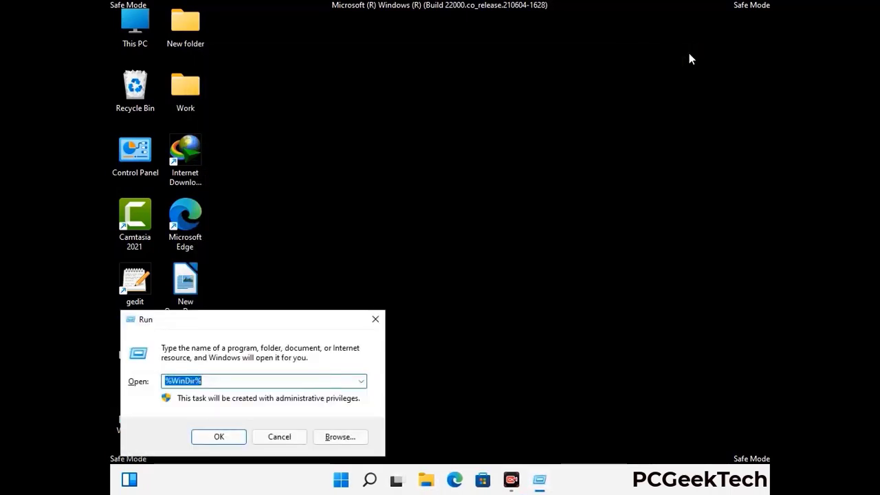
pyautogui.moveTo(291, 319); pyautogui.dragTo(499, 118)
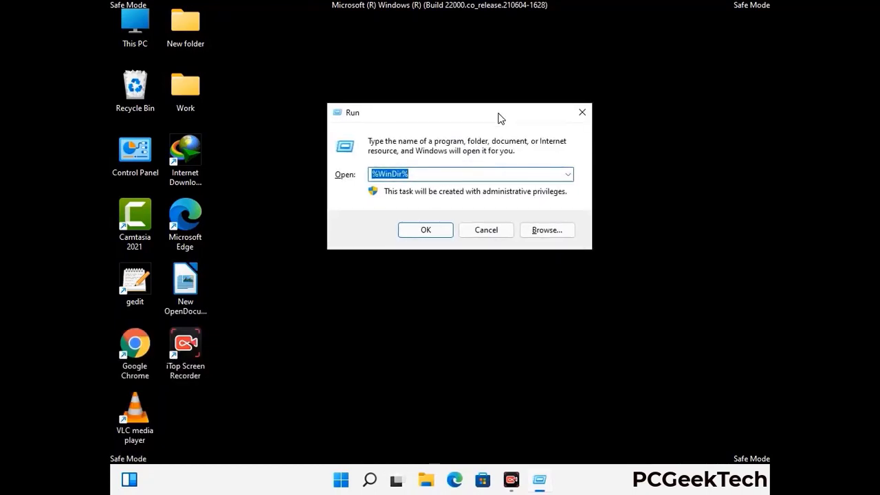
pyautogui.write('%temp')
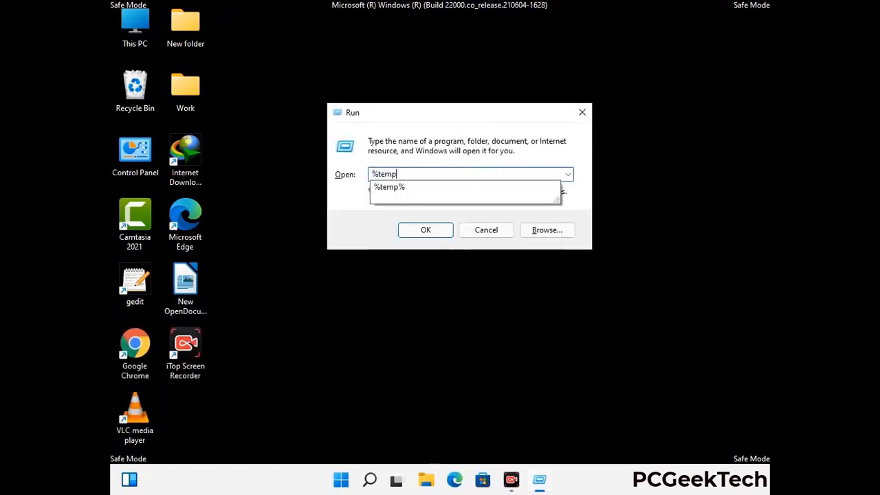
pyautogui.write('%')
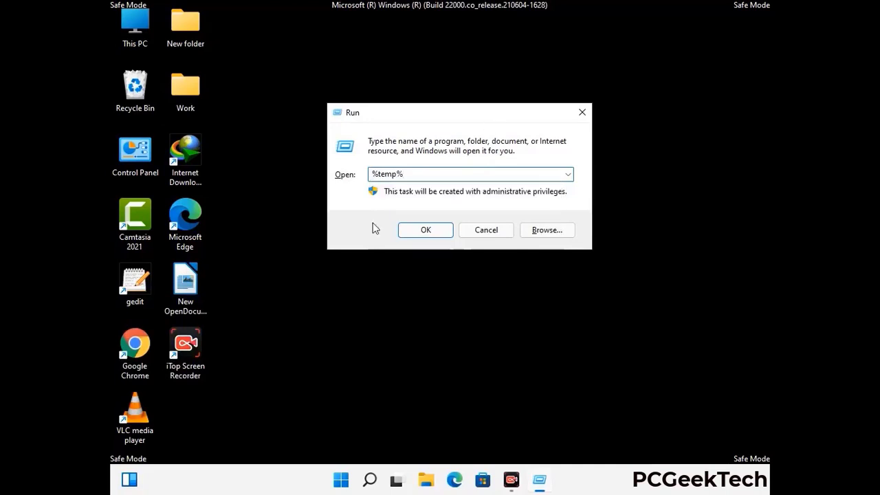
pyautogui.click(425, 229)
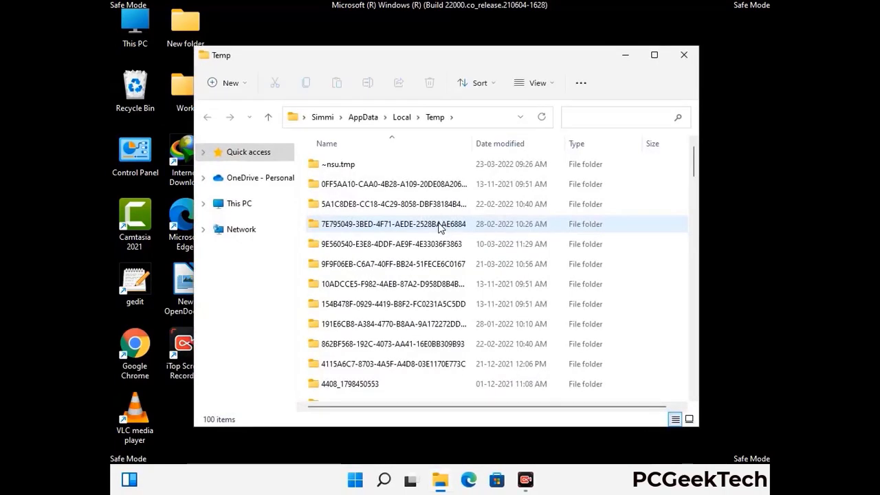
# Select and delete all 100 items in the user's Temp folder, then close the window.
pyautogui.click(399, 264)
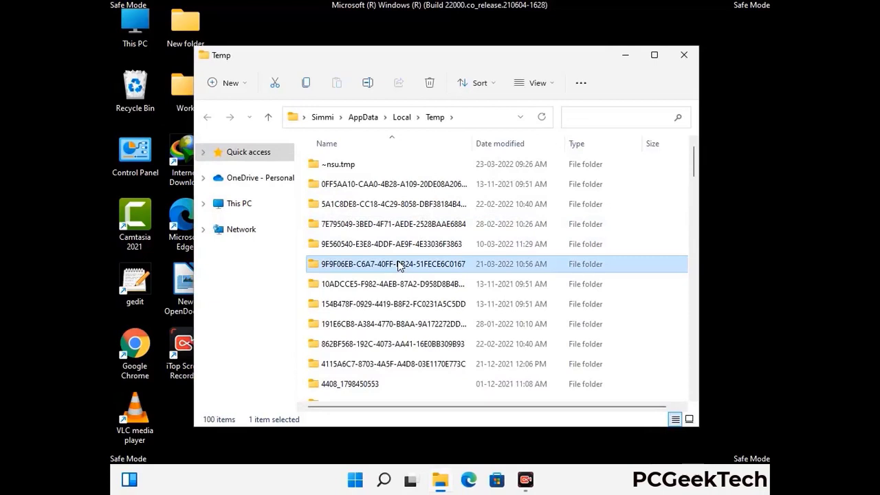
pyautogui.hotkey('ctrl', 'a')
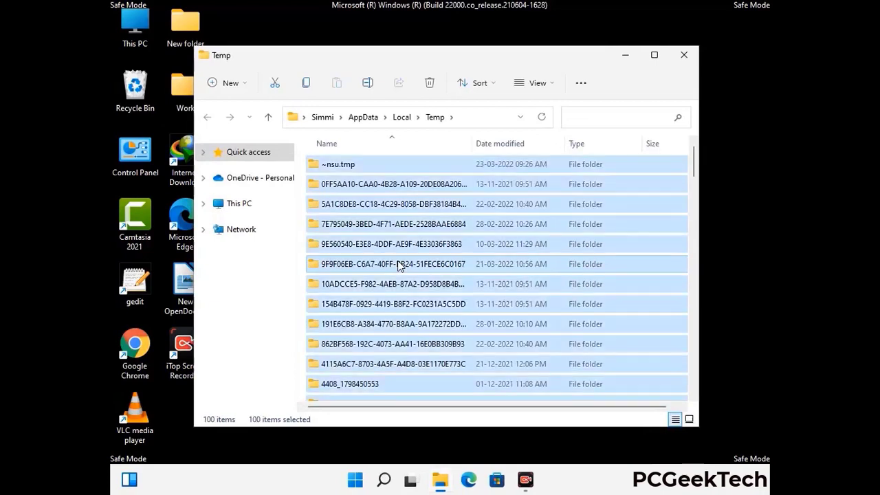
pyautogui.click(430, 83)
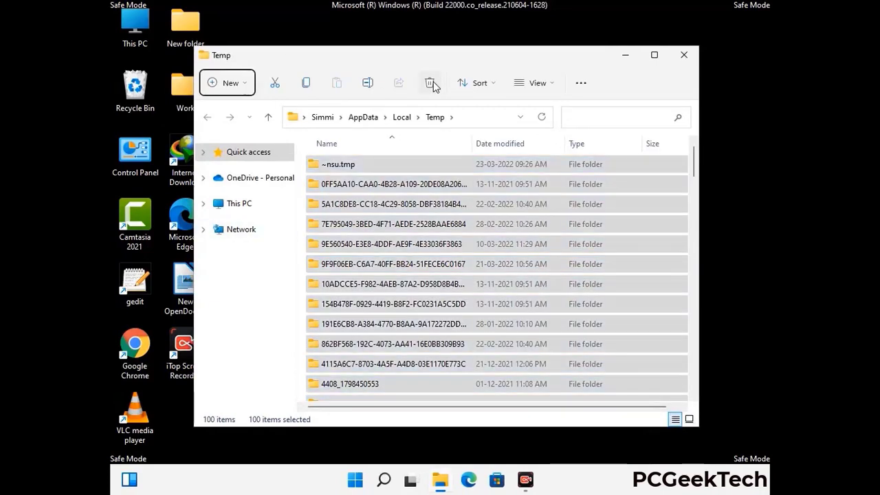
pyautogui.click(684, 55)
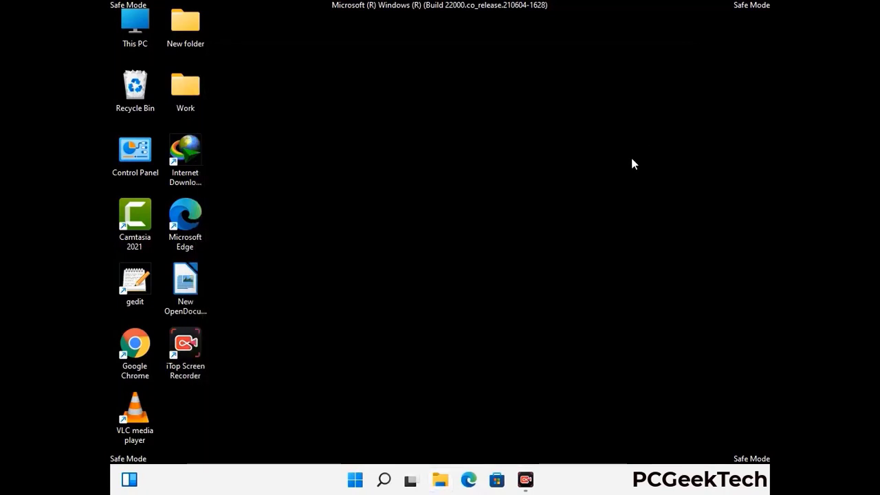
# Open the C:\Windows\Temp folder by running 'temp' from the Run box.
pyautogui.press('super+r')
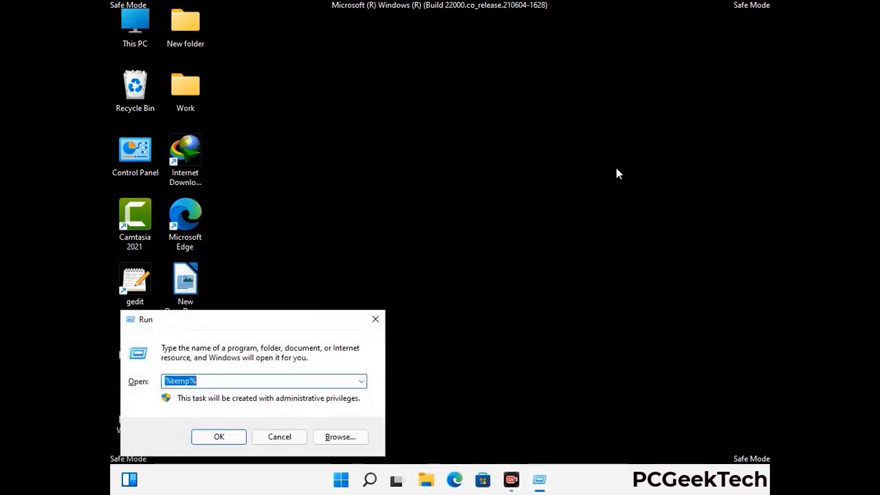
pyautogui.moveTo(305, 317); pyautogui.dragTo(502, 128)
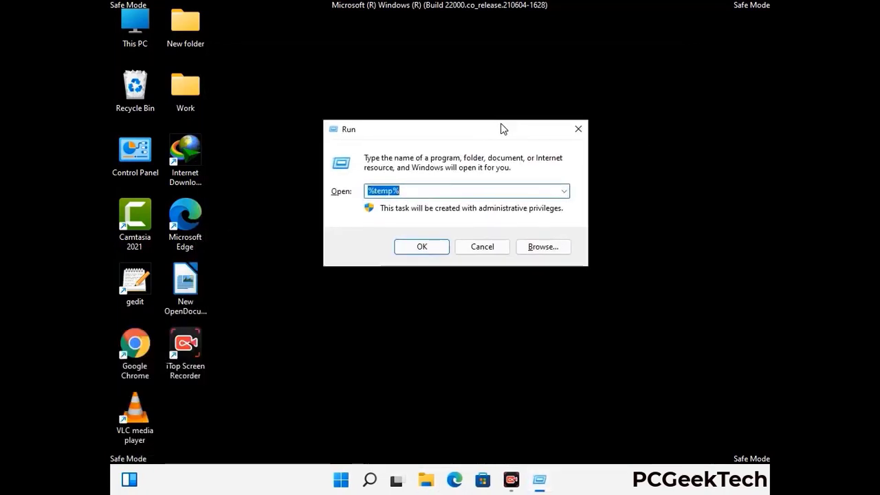
pyautogui.write('temp')
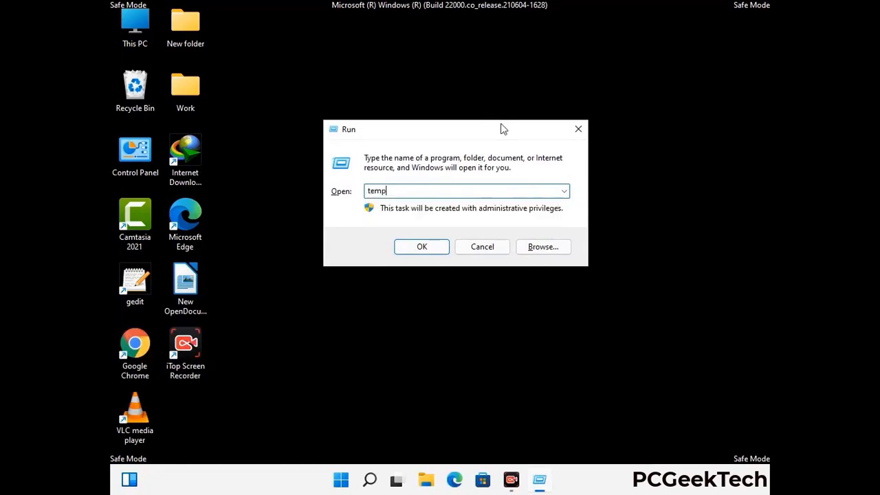
pyautogui.press('Return')
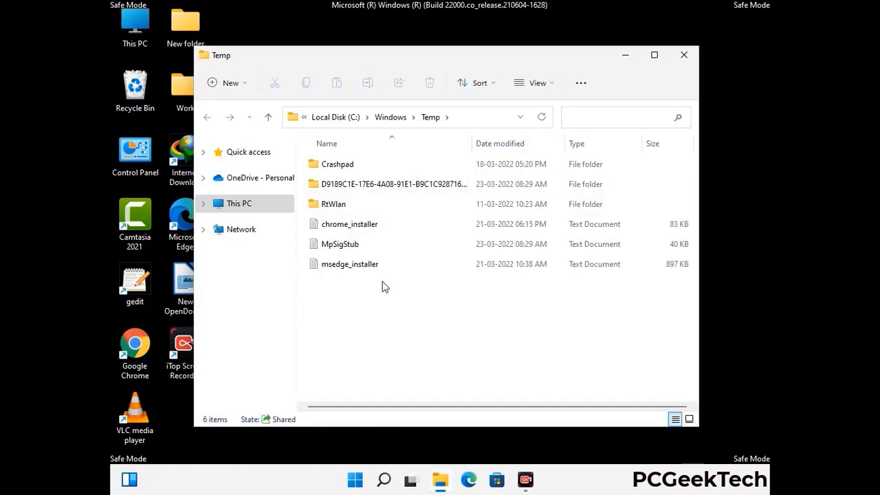
# Delete all six items in C:\Windows\Temp and close the emptied folder window.
pyautogui.hotkey('ctrl', 'a')
pyautogui.click(430, 83)
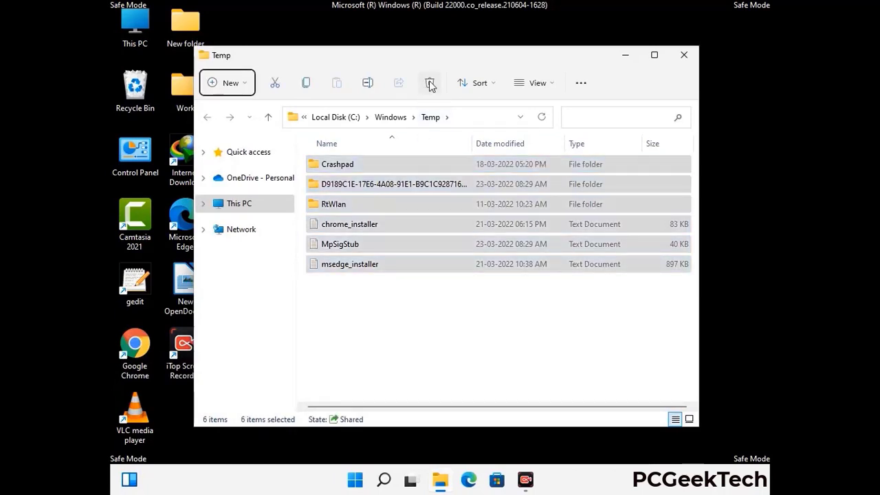
pyautogui.click(688, 57)
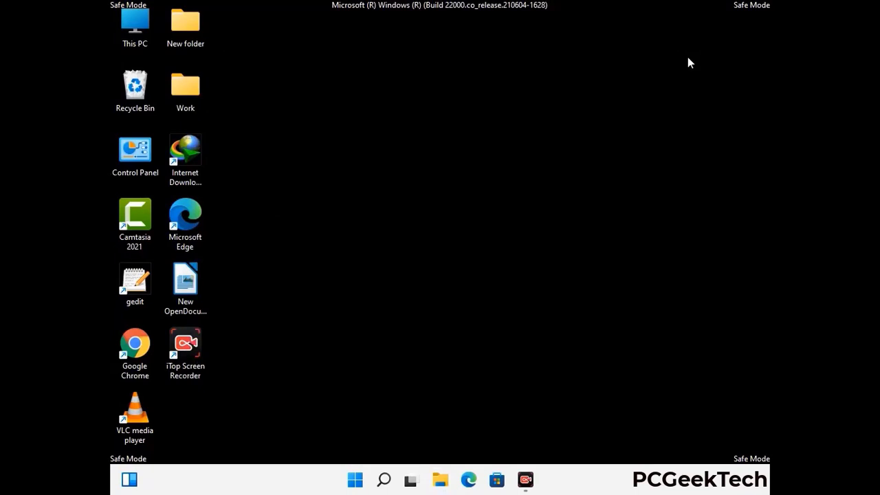
# Launch Registry Editor with regedit from the Run box.
pyautogui.press('super+r')
pyautogui.moveTo(268, 321); pyautogui.dragTo(458, 110)
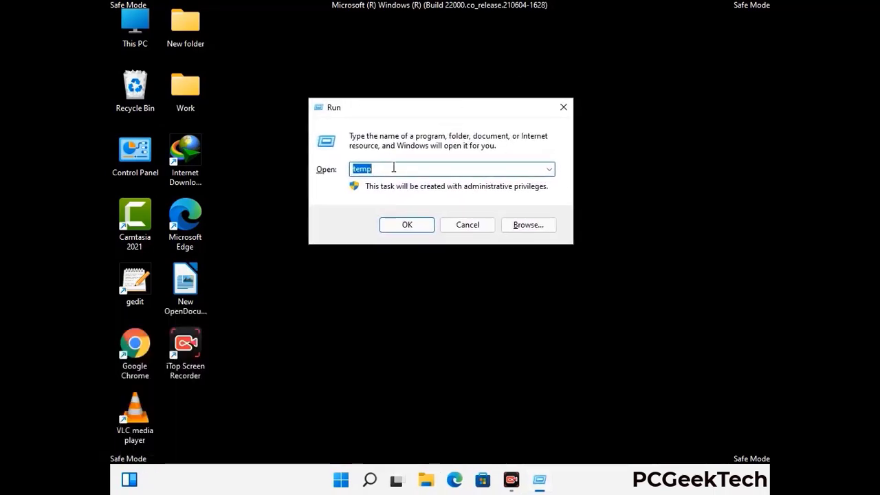
pyautogui.write('regedit')
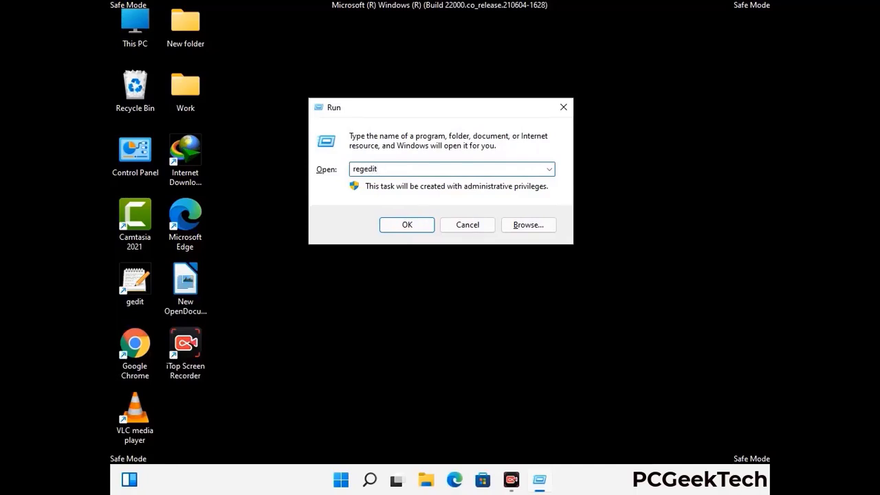
pyautogui.press('Return')
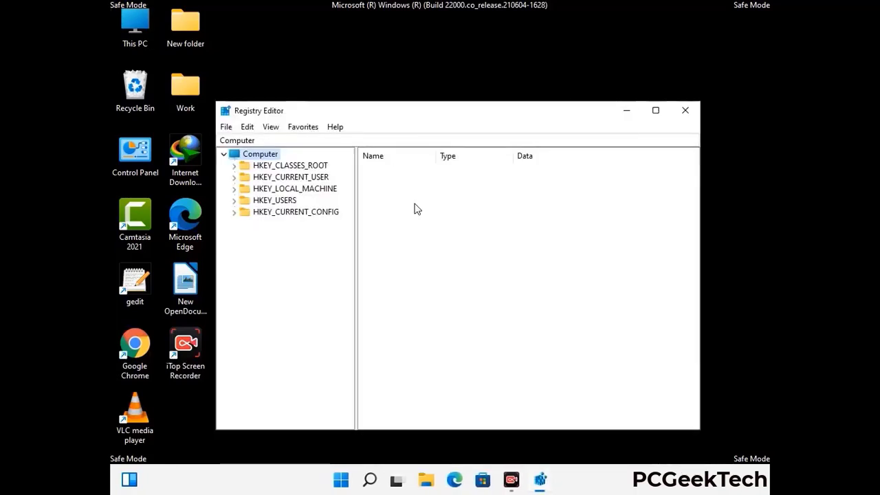
# Expand HKEY_CURRENT_USER\Software\Microsoft in the registry tree.
pyautogui.click(294, 189)
pyautogui.click(234, 177)
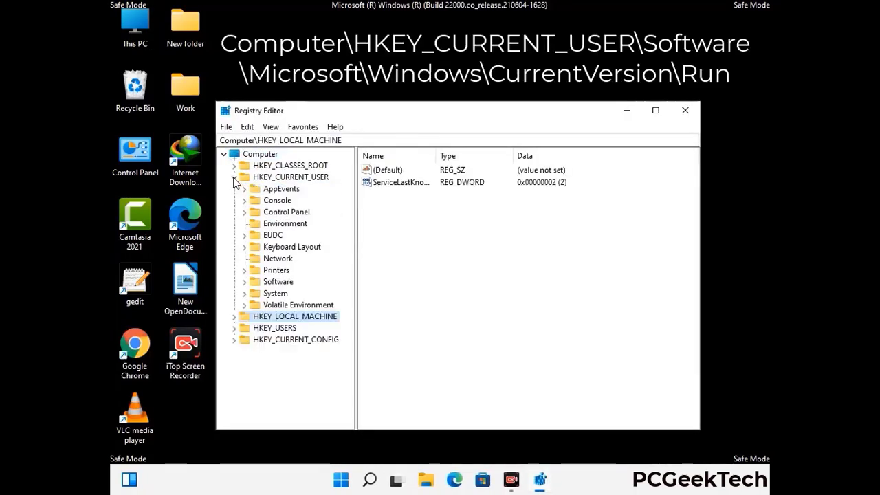
pyautogui.click(274, 282)
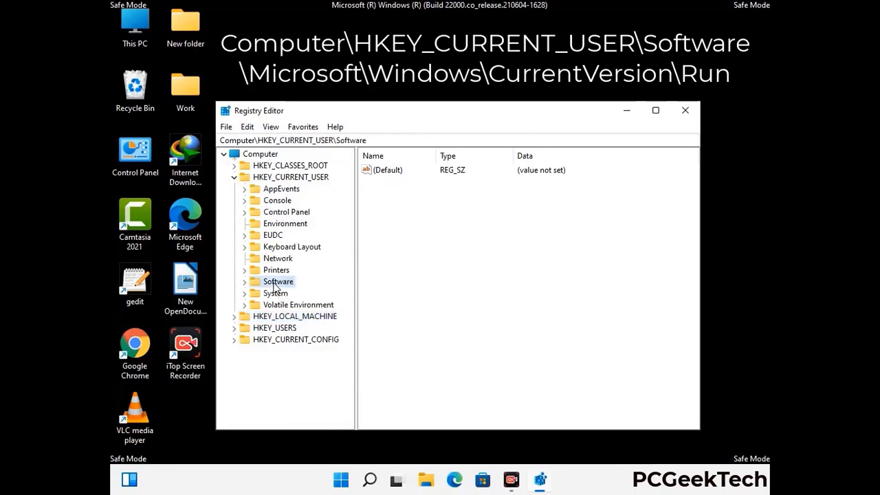
pyautogui.click(245, 282)
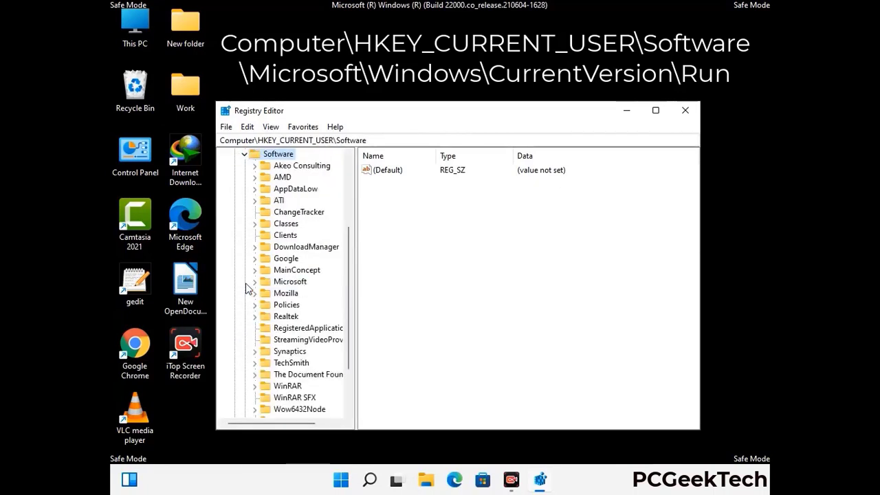
pyautogui.doubleClick(288, 282)
# Open the Windows\CurrentVersion key under Microsoft to reveal its Run subkey.
pyautogui.scroll(-2, 317, 301)
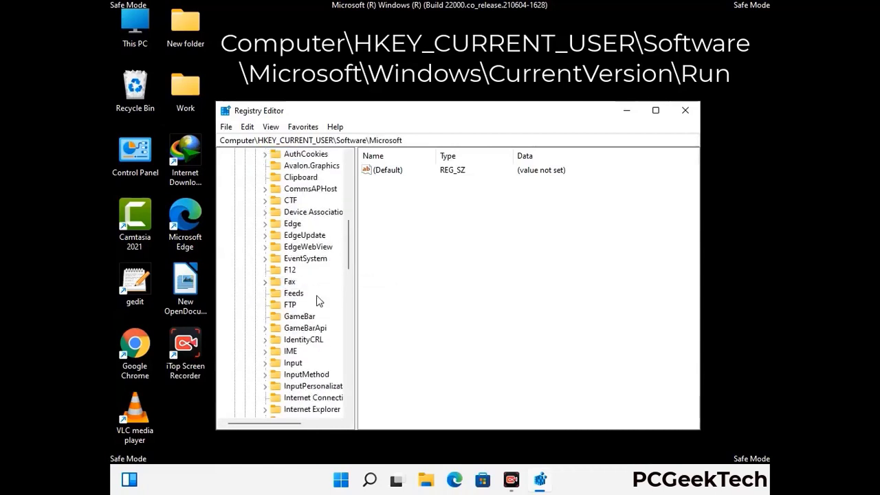
pyautogui.scroll(-3, 318, 301)
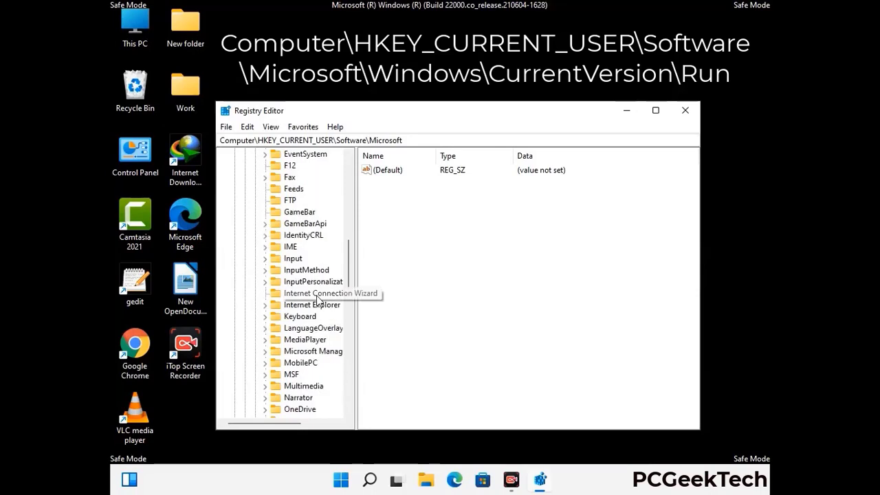
pyautogui.scroll(-2, 318, 301)
pyautogui.scroll(-7, 318, 301)
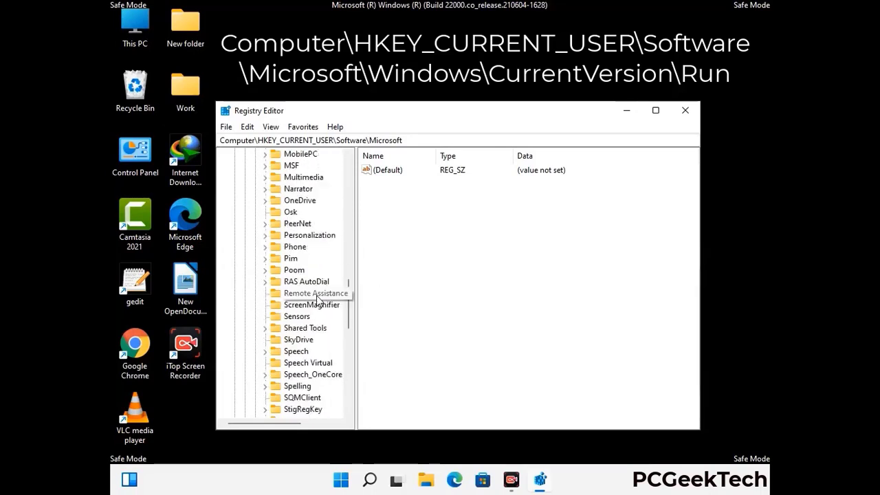
pyautogui.scroll(-2, 317, 300)
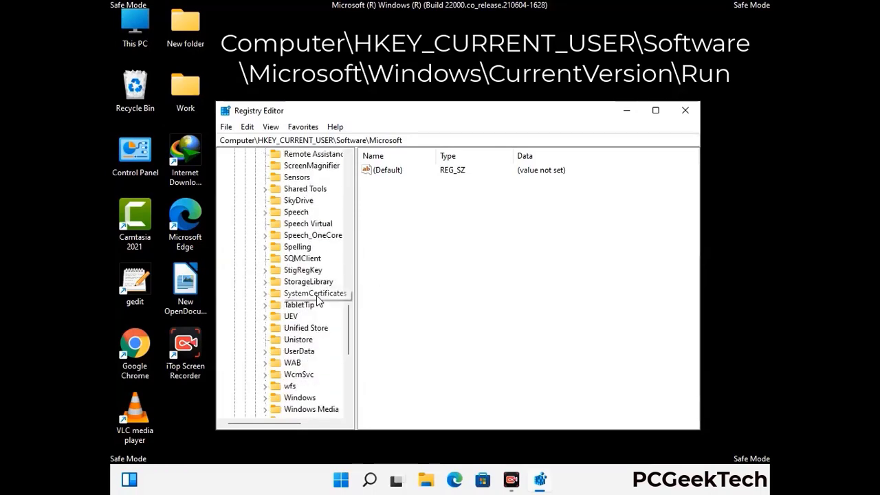
pyautogui.scroll(-1, 317, 301)
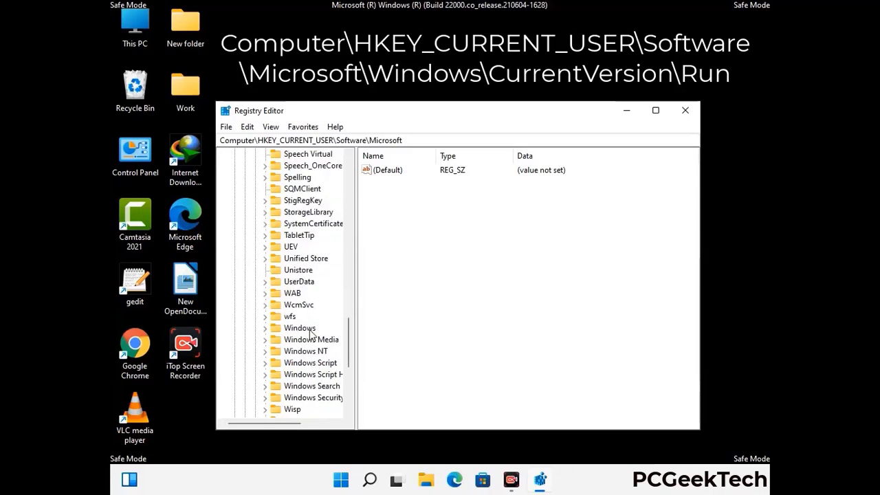
pyautogui.doubleClick(309, 328)
pyautogui.doubleClick(319, 317)
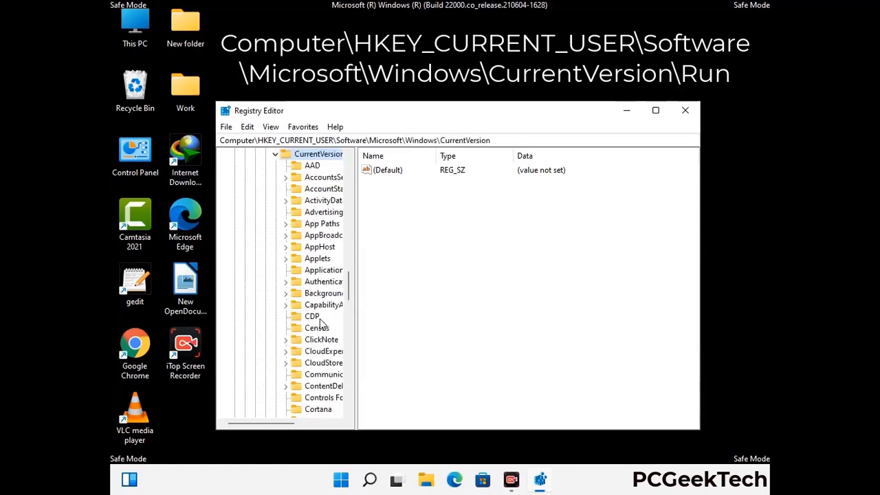
pyautogui.scroll(-5, 315, 303)
pyautogui.scroll(-3, 315, 300)
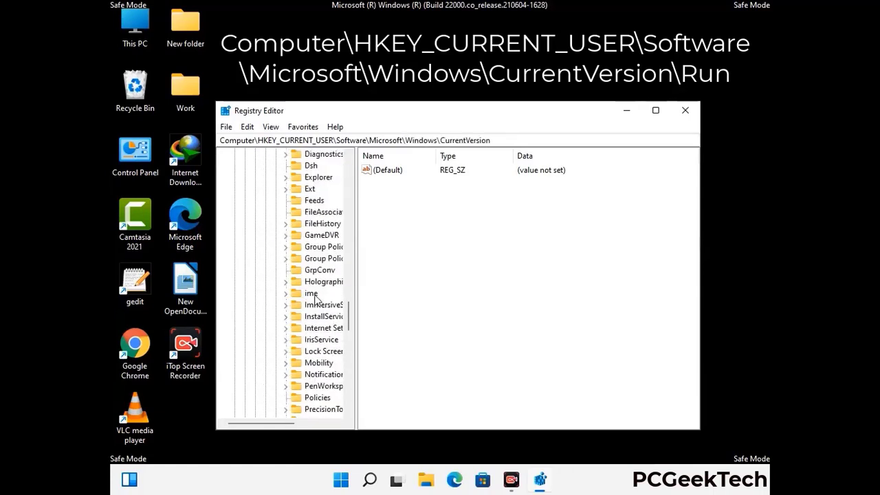
pyautogui.scroll(-4, 315, 300)
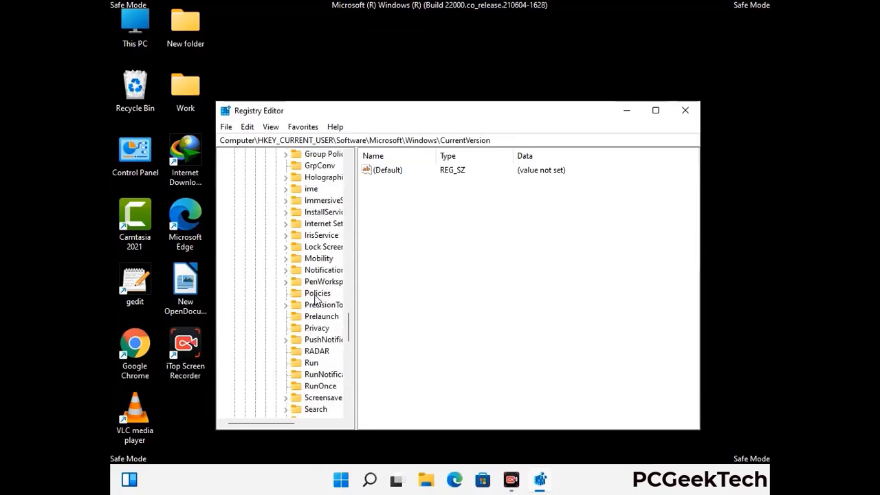
# Delete the ScreenRec startup value from the CurrentVersion\Run key, confirming the deletion.
pyautogui.click(313, 328)
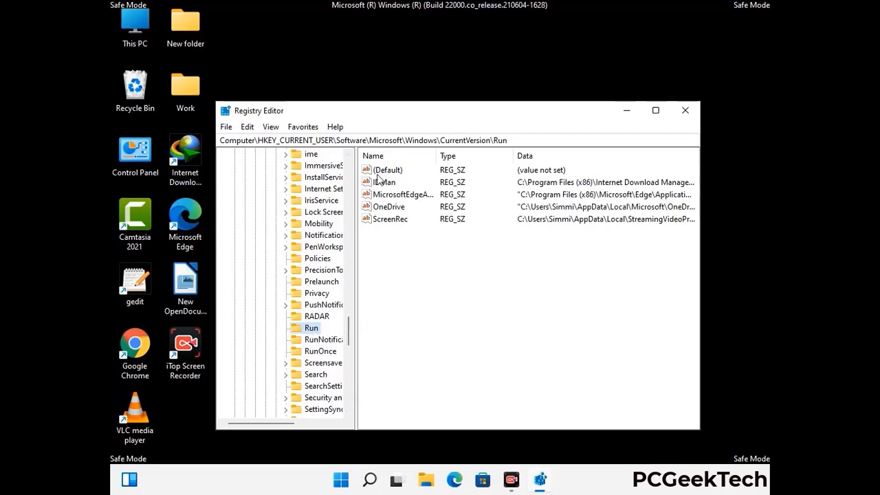
pyautogui.click(389, 223)
pyautogui.click(444, 220)
pyautogui.click(398, 222)
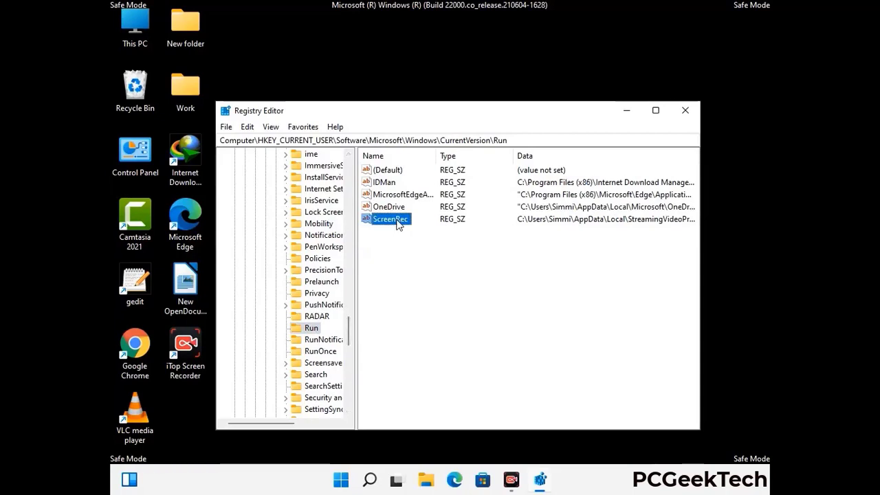
pyautogui.rightClick(397, 222)
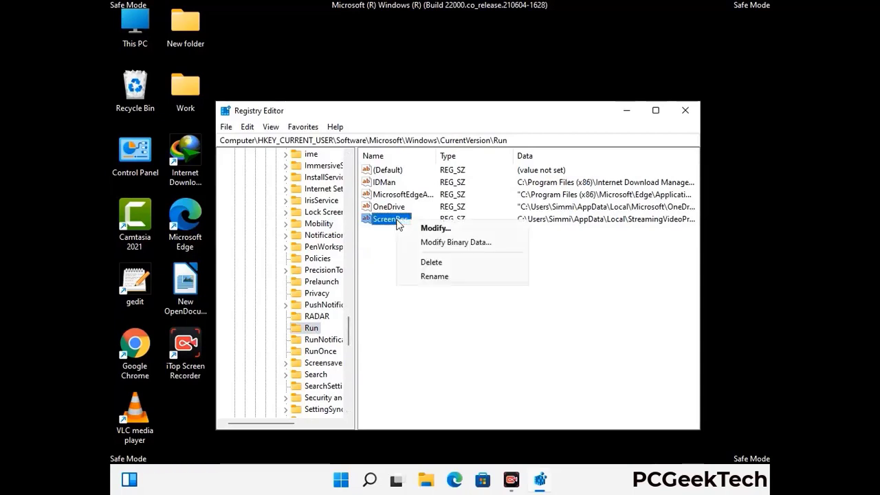
pyautogui.click(422, 260)
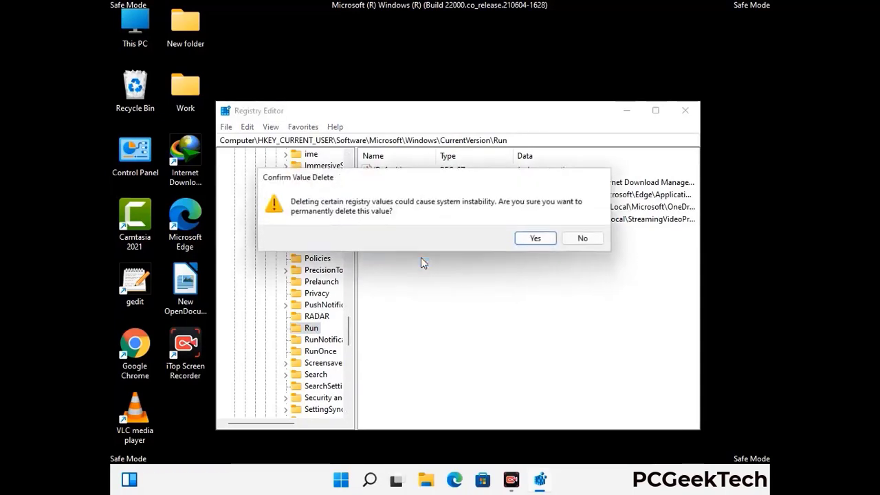
pyautogui.click(537, 239)
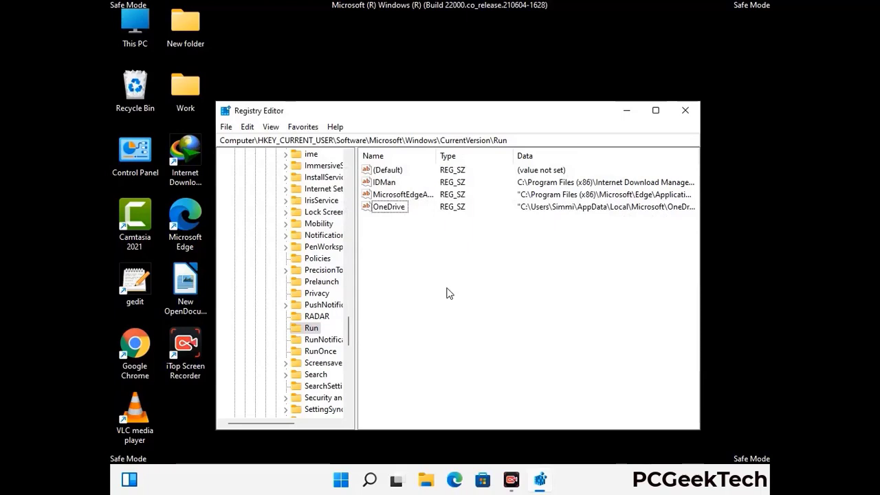
# Search the registry for 'Virus Name', cancel the search, and close Registry Editor.
pyautogui.hotkey('ctrl', 'f')
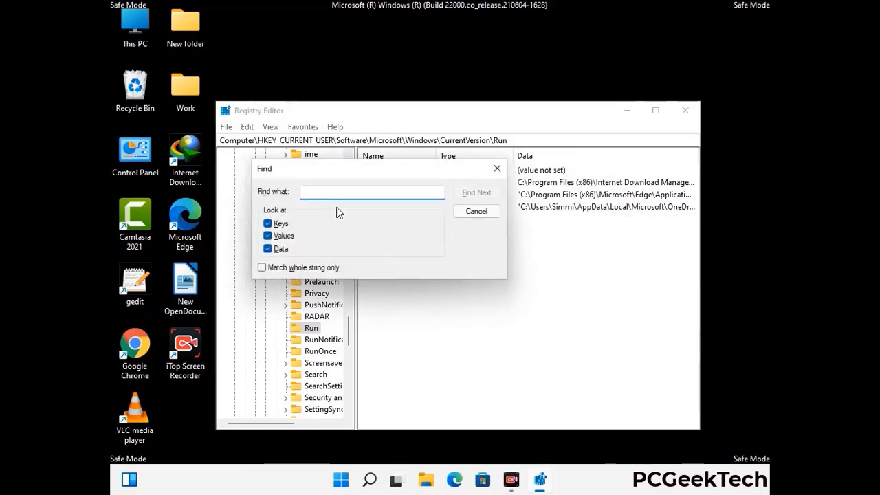
pyautogui.write('Virus Name')
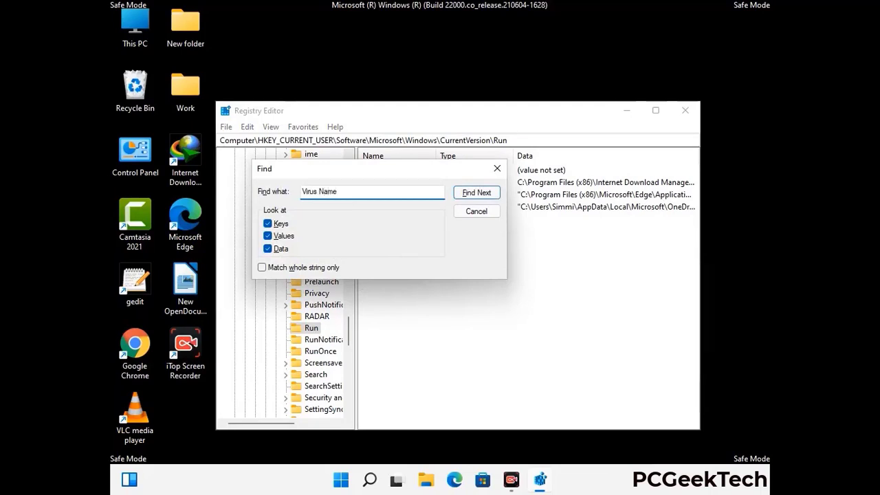
pyautogui.click(466, 195)
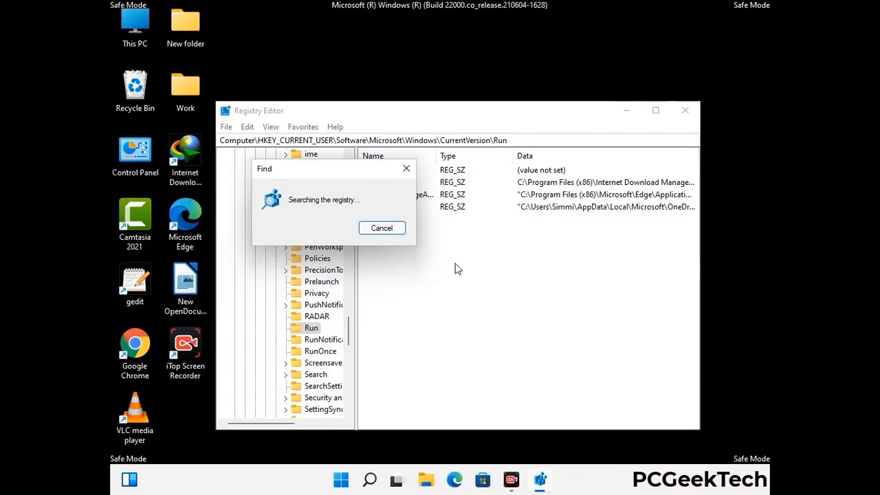
pyautogui.click(406, 169)
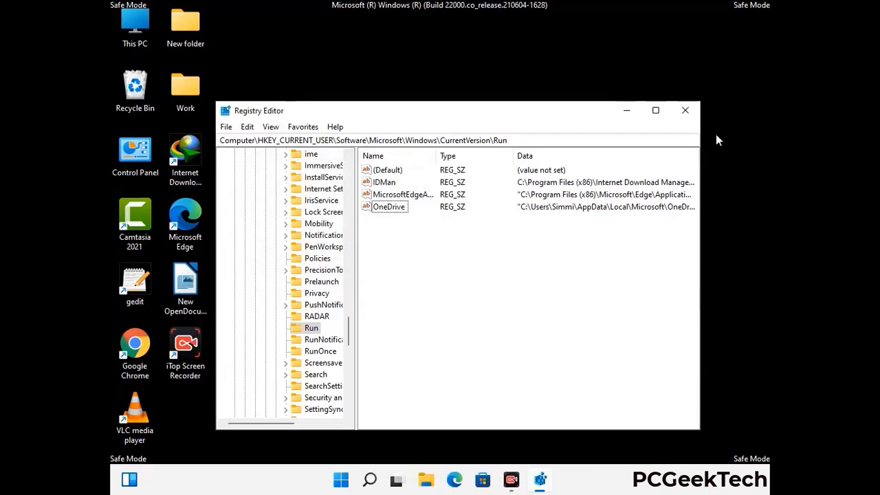
pyautogui.click(685, 111)
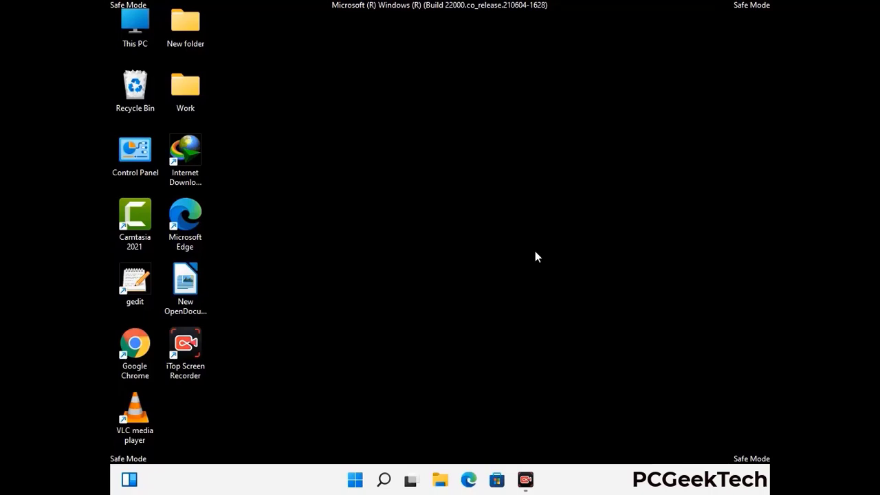
# Launch msconfig and clear the Safe boot checkbox on the Boot tab.
pyautogui.press('super+r')
pyautogui.moveTo(255, 321); pyautogui.dragTo(450, 137)
pyautogui.write('ms')
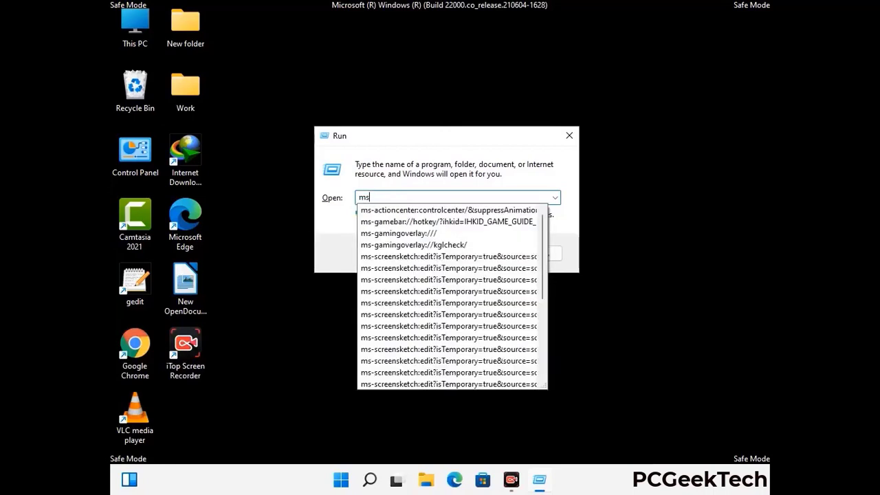
pyautogui.write('config')
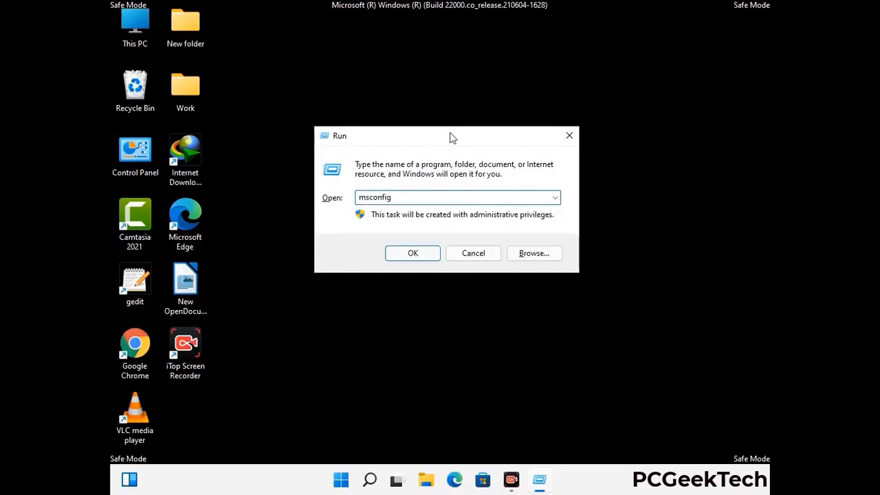
pyautogui.click(409, 252)
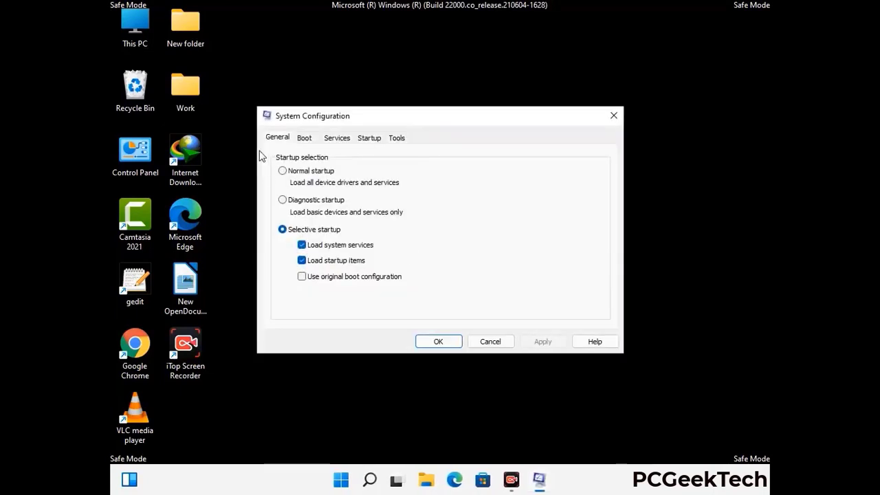
pyautogui.click(305, 138)
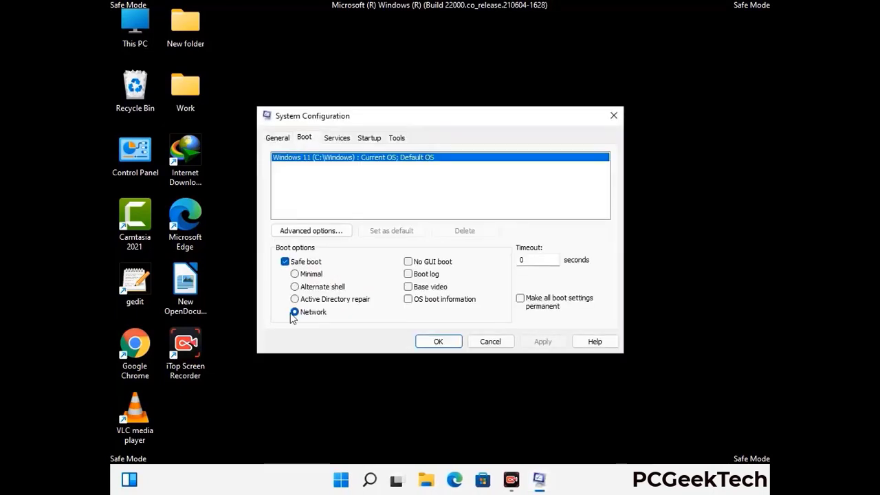
pyautogui.click(285, 262)
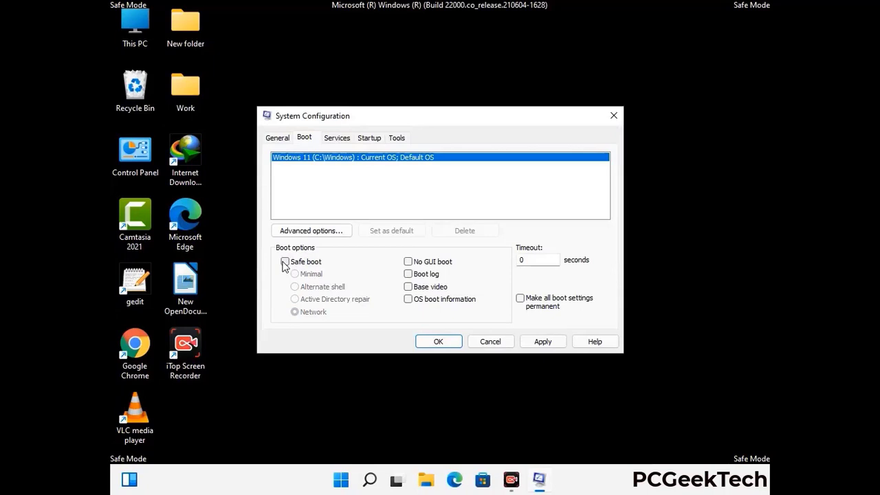